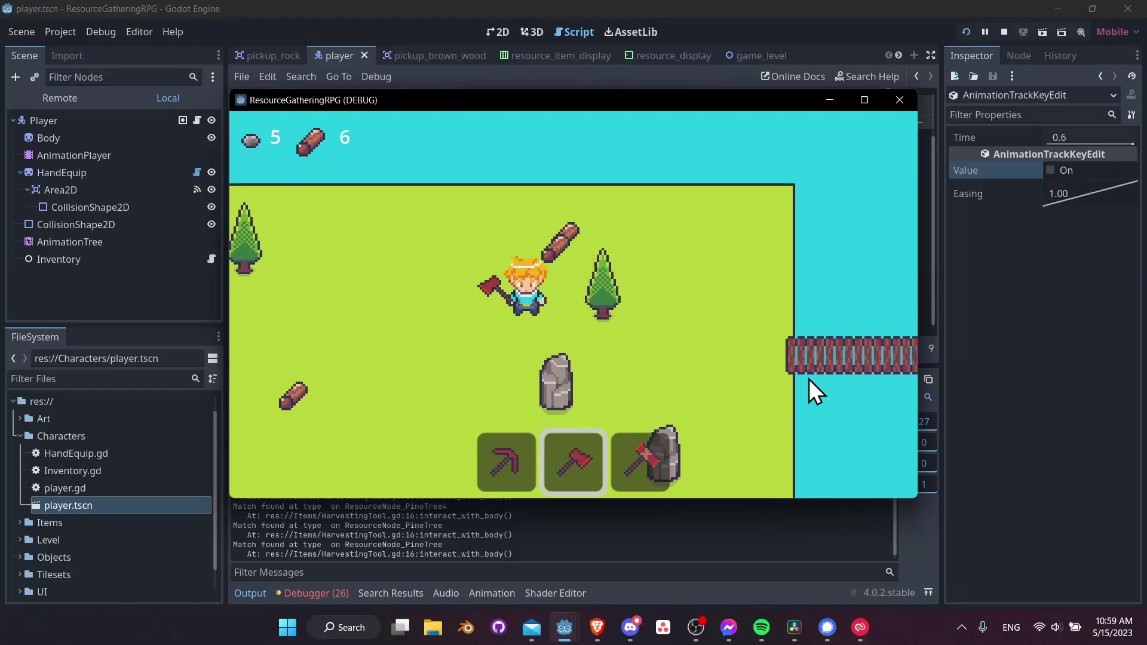
In the game test, chop the pine tree, switch to the pickaxe and walk to the rocks
click(809, 379)
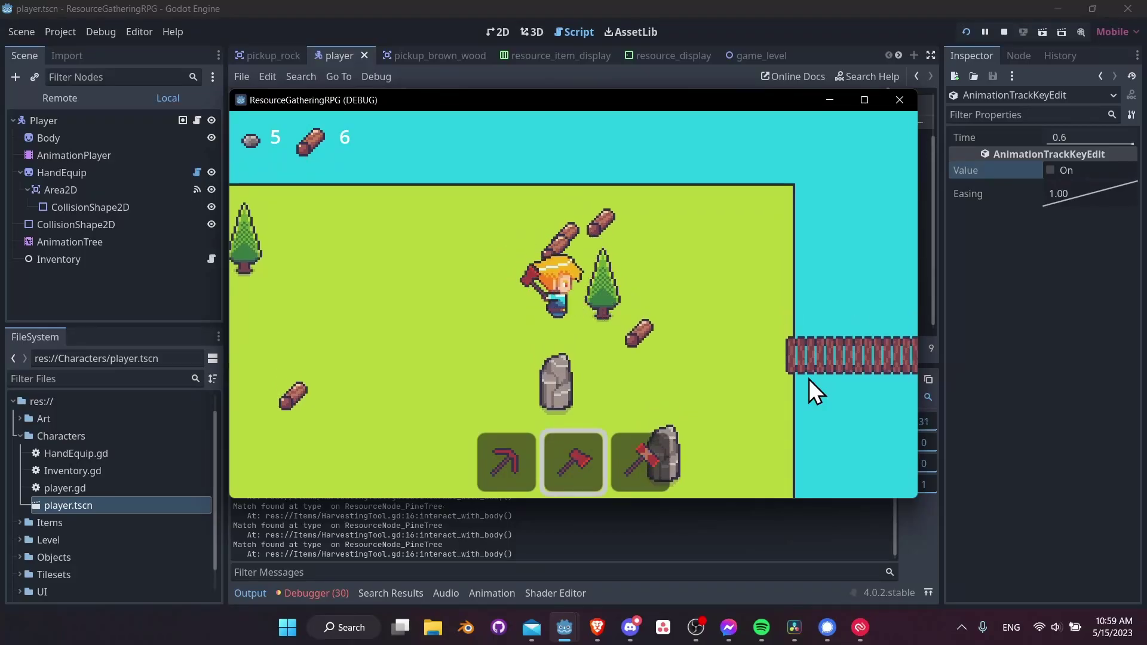
key(w+d)
key(s+a)
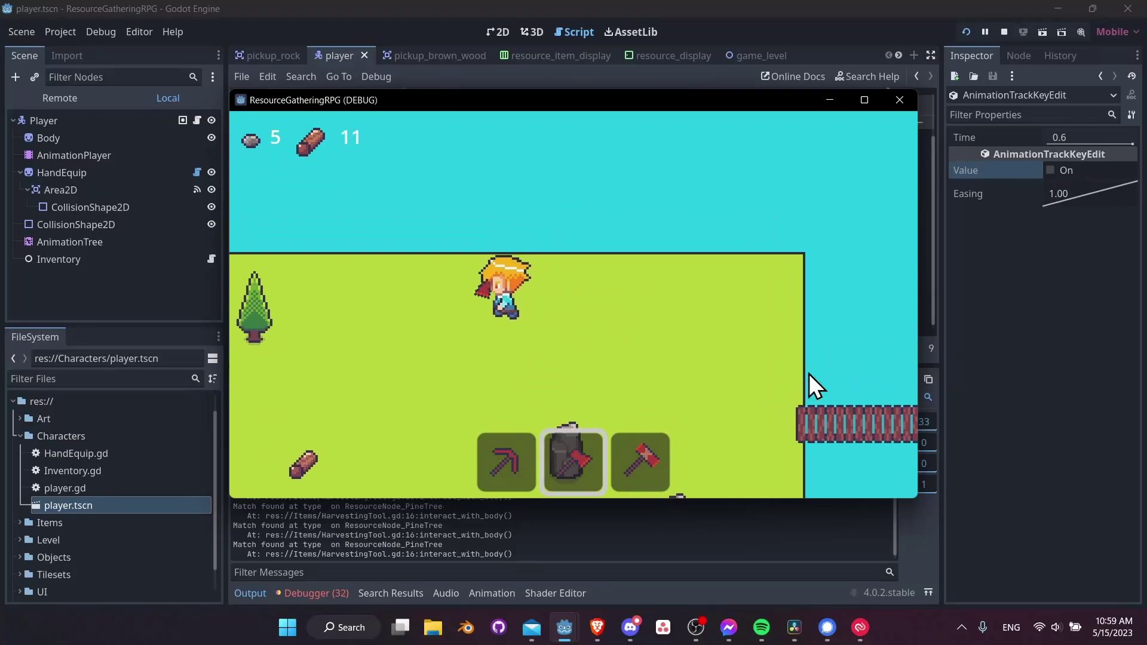
key(1)
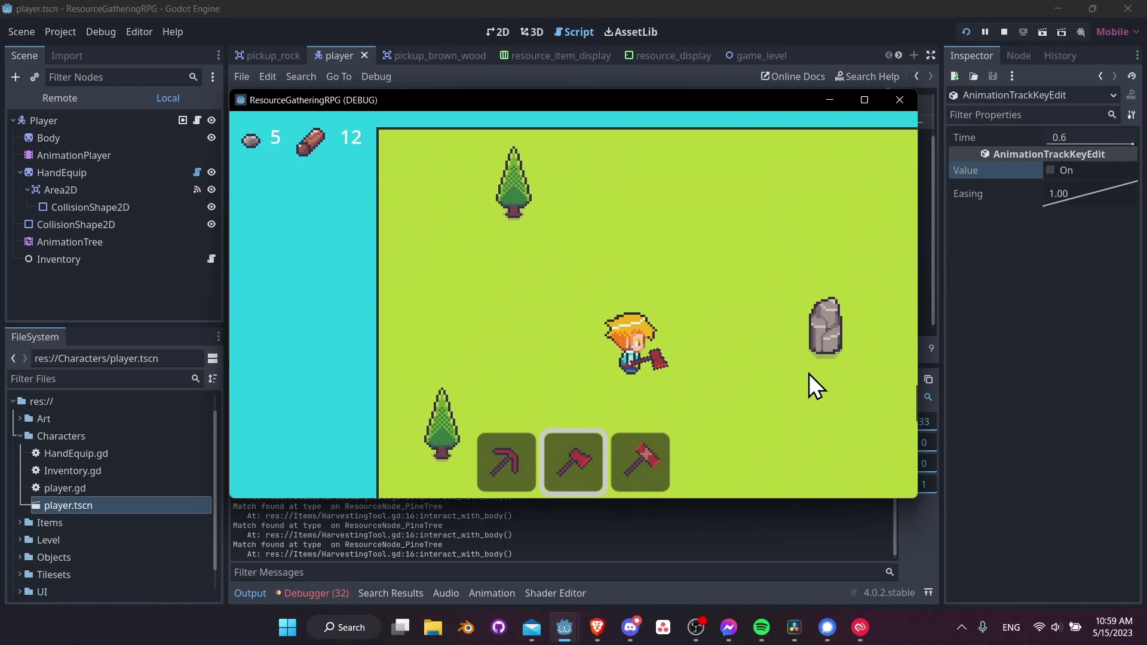
key(d)
key(w+d)
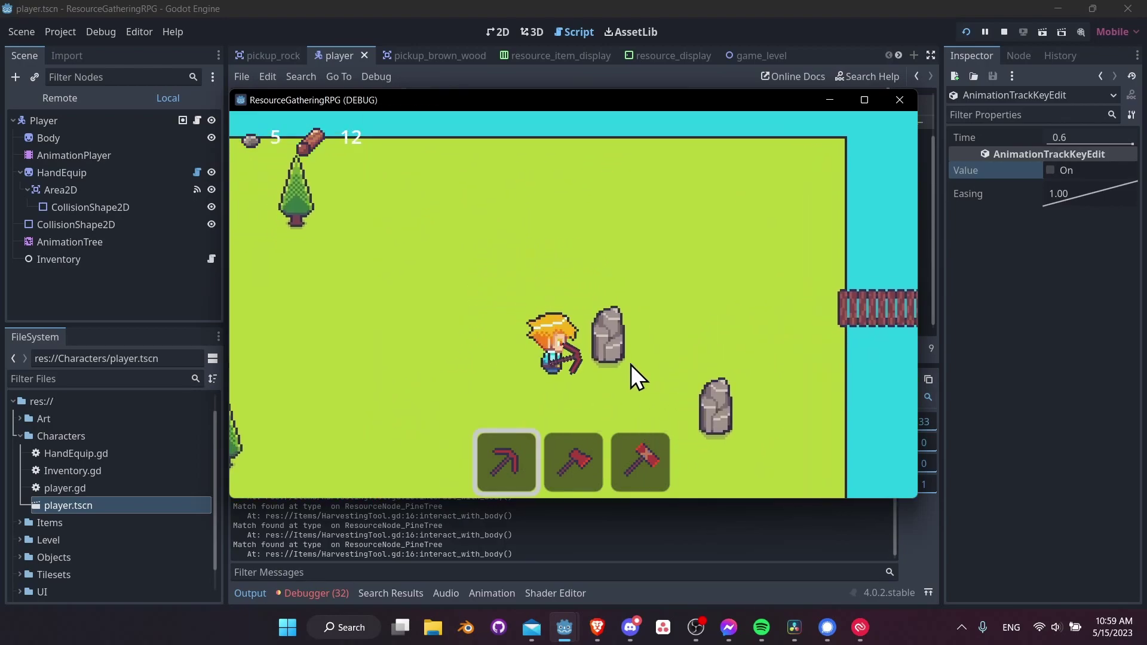
Mine the rock with the pickaxe and collect the chunks, raising the stone count to 10
click(631, 364)
click(615, 356)
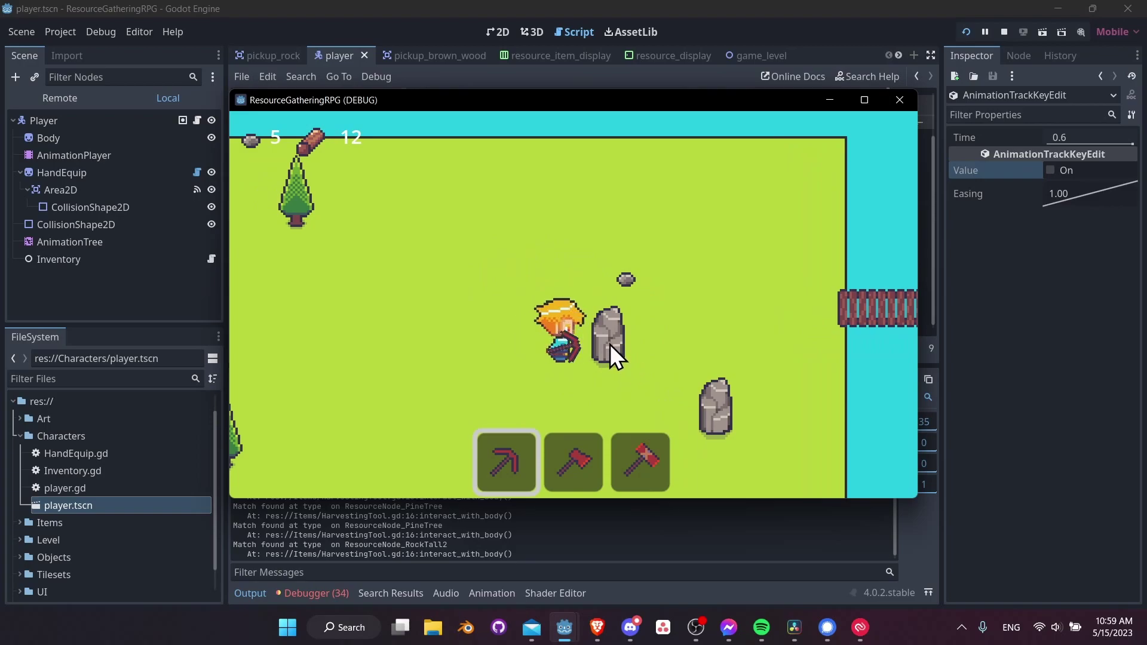
click(618, 352)
click(618, 352)
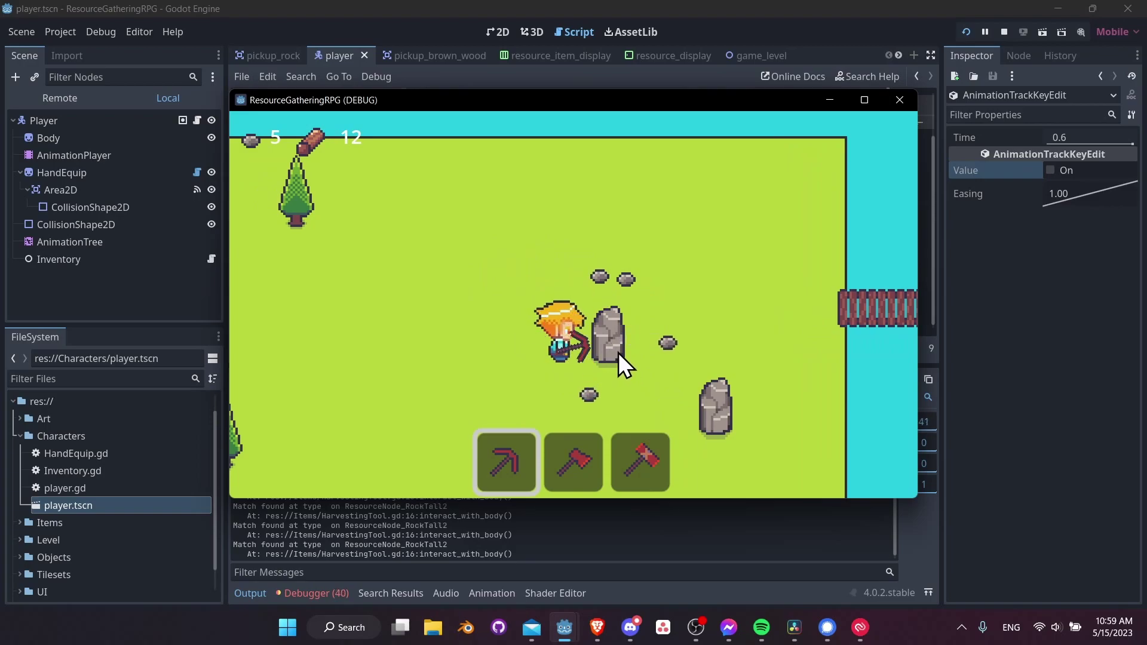
click(618, 352)
key(w+d)
key(w+a)
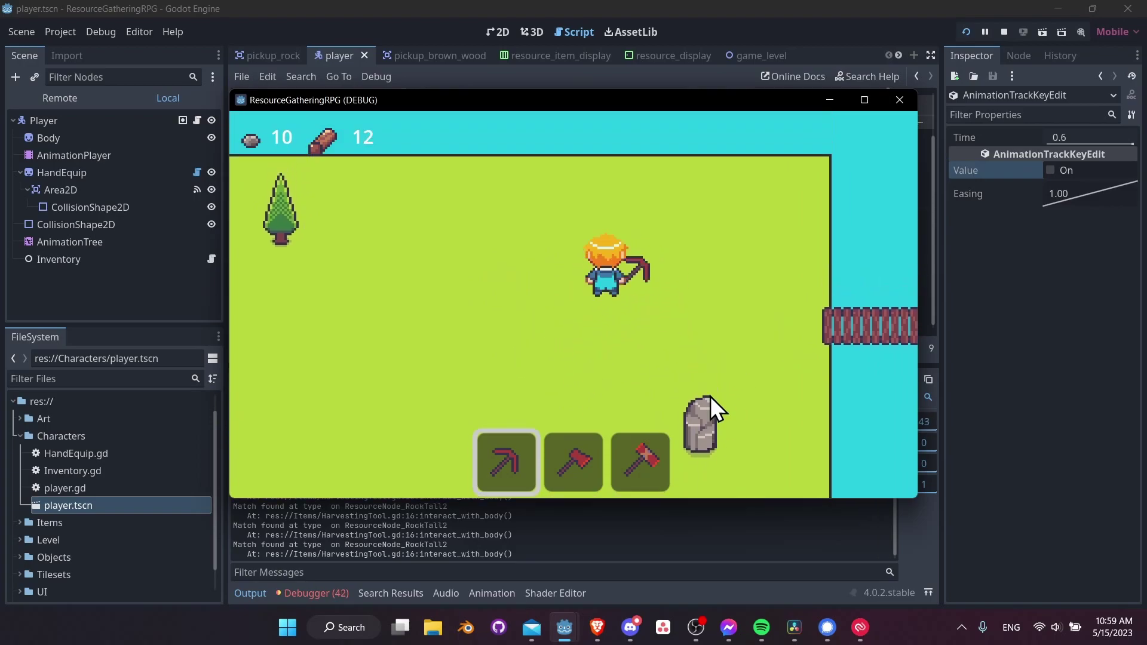
key(s)
key(d)
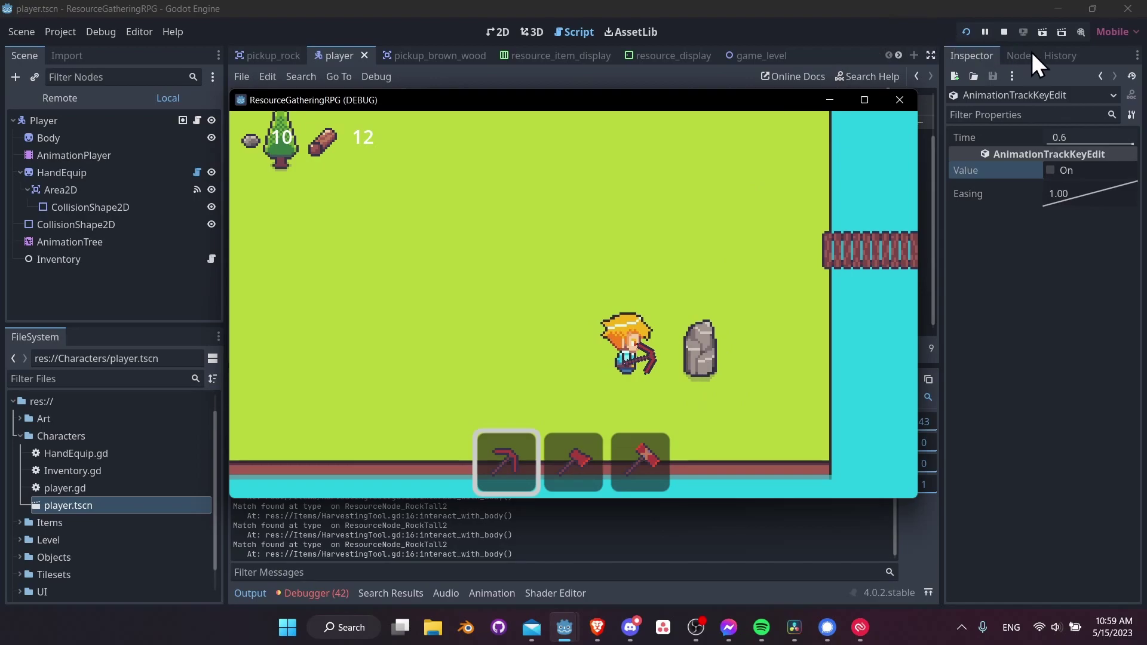
Stop the running game and create a new empty scene from the Scene menu
click(1004, 32)
click(20, 31)
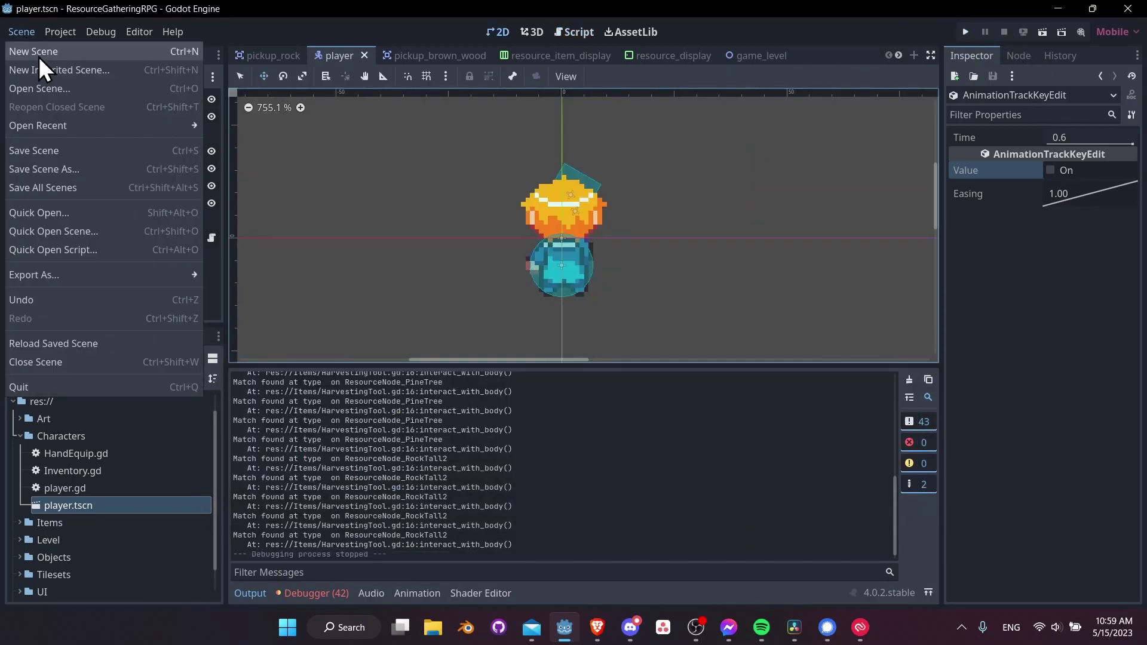
click(38, 53)
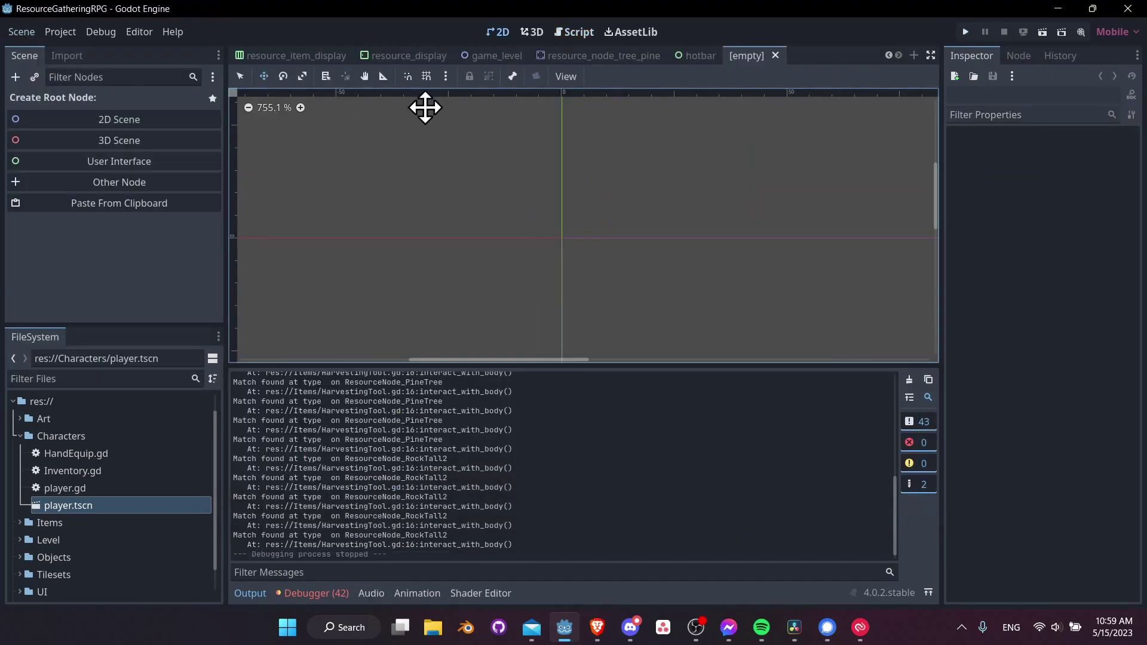
Search Other Node for 'particle', compare CPUParticles2D with GPUParticles2D, and create GPUParticles2D as root
click(165, 190)
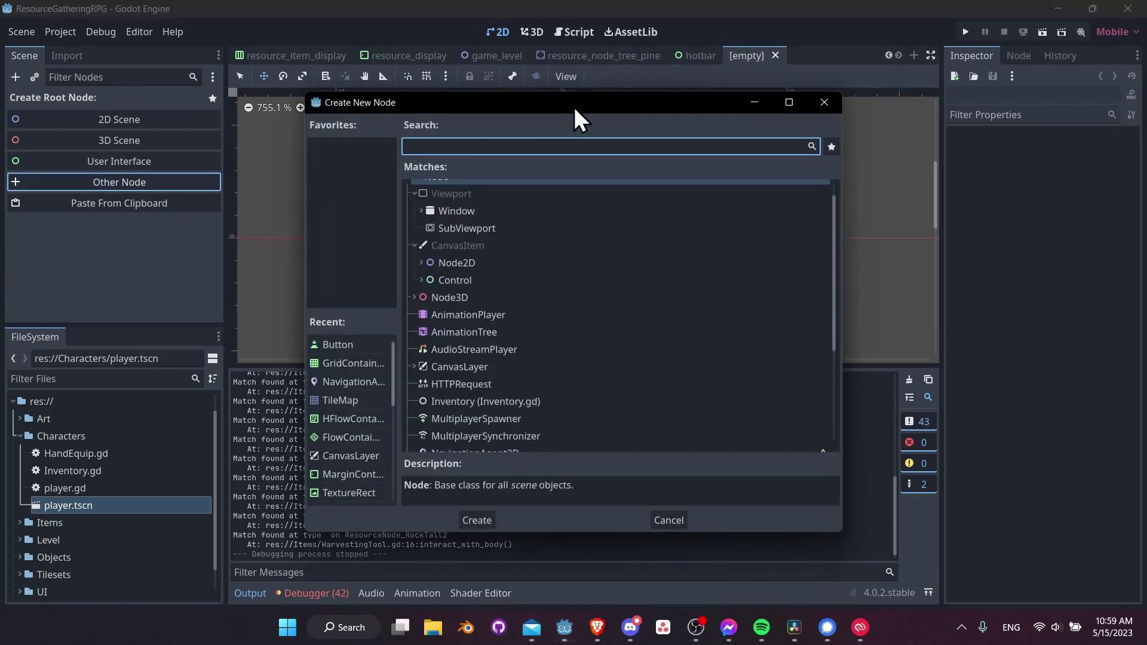
text(particle)
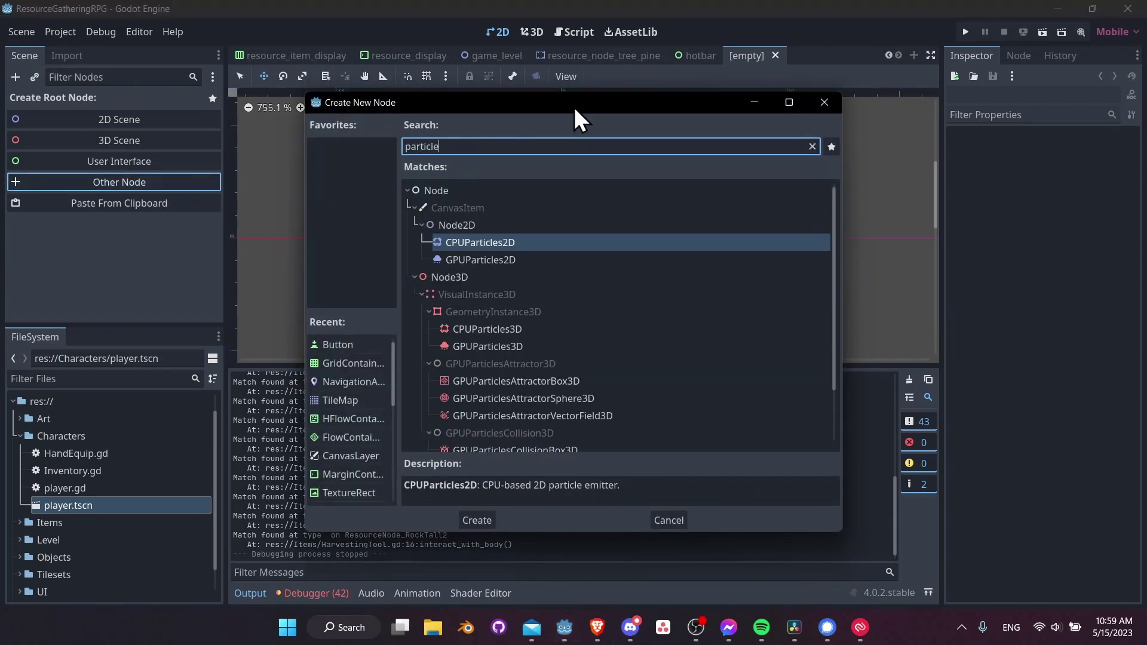
click(516, 242)
click(529, 260)
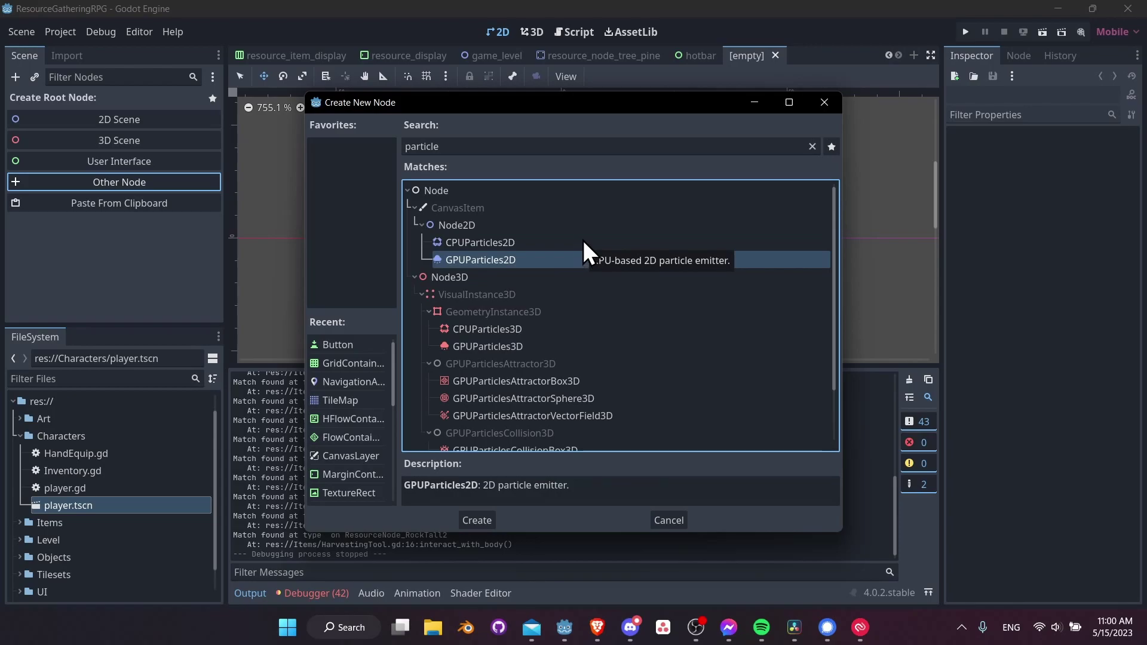
click(549, 242)
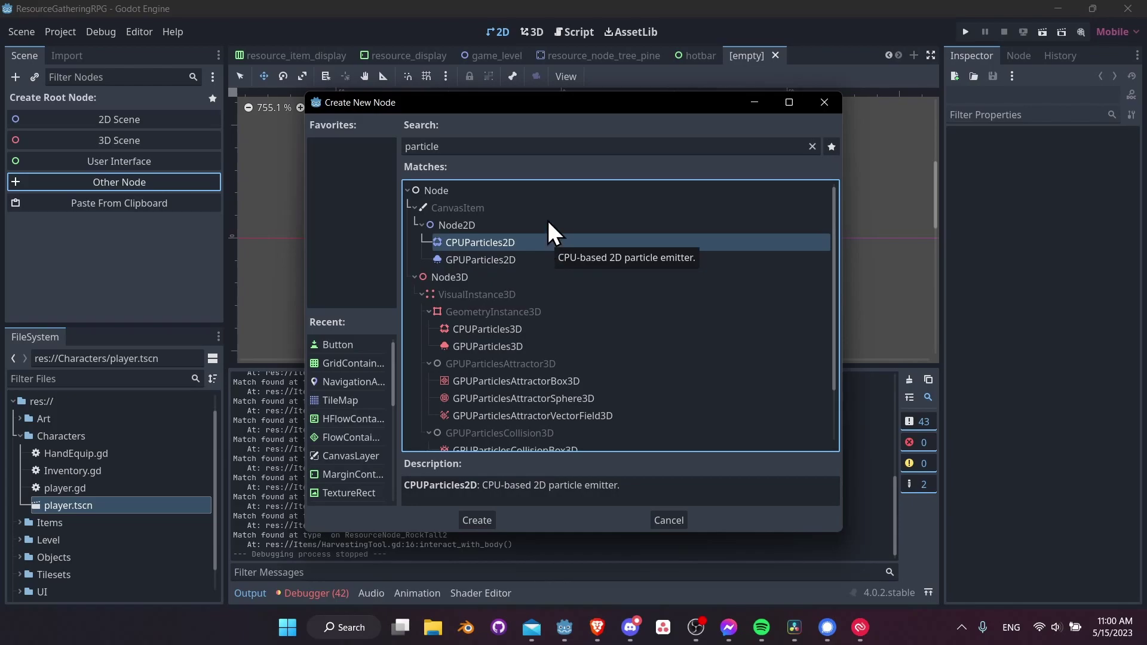
click(543, 260)
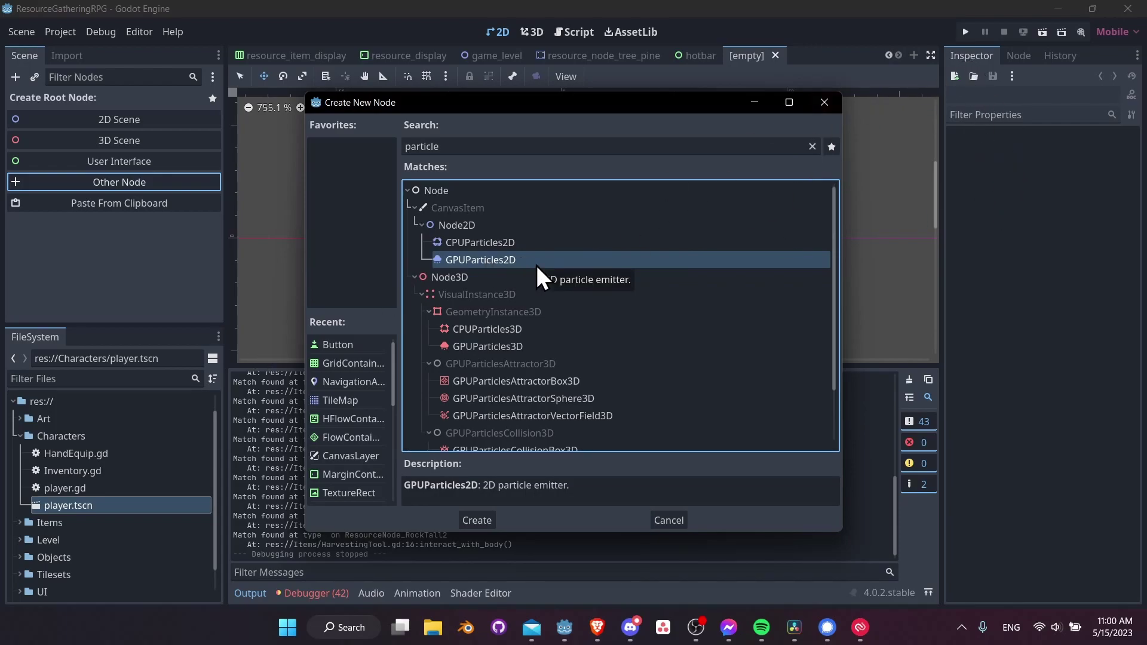
click(542, 248)
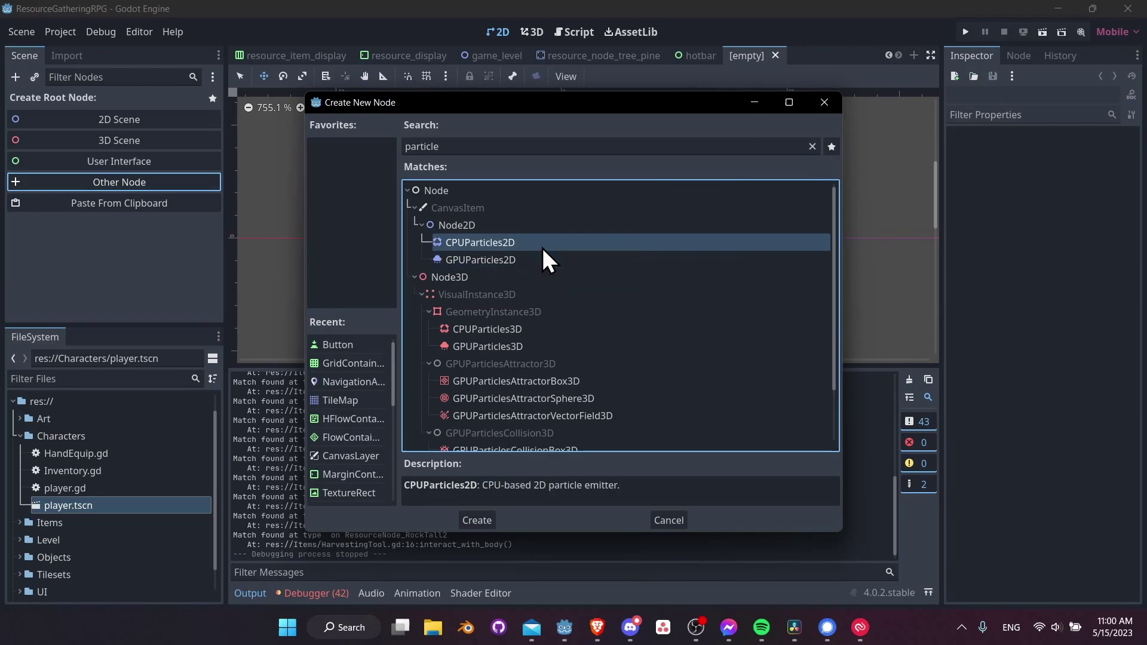
click(512, 258)
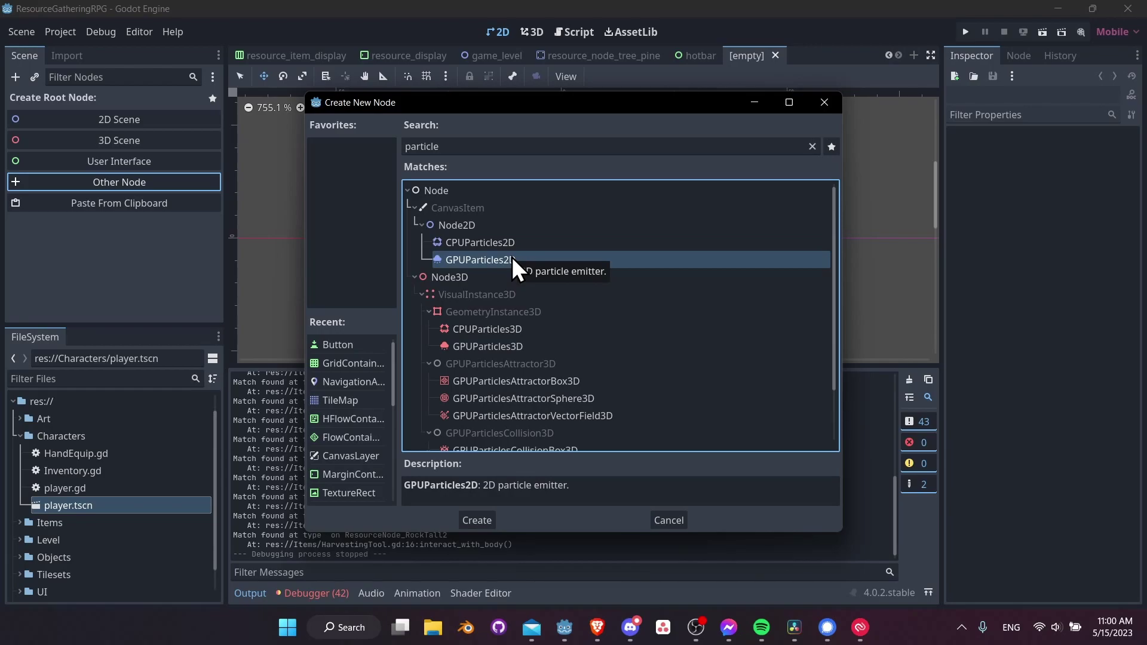
click(469, 521)
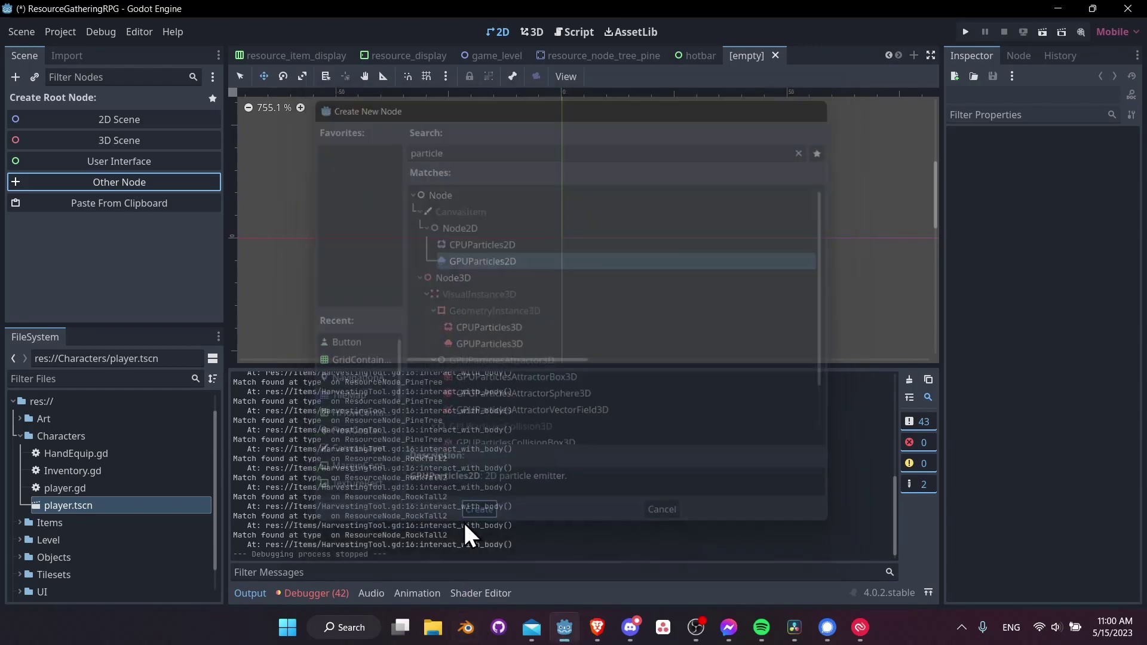
Rename the GPUParticles2D root node to 'DepletedResourcesExplosion' in the Scene dock
double_click(123, 100)
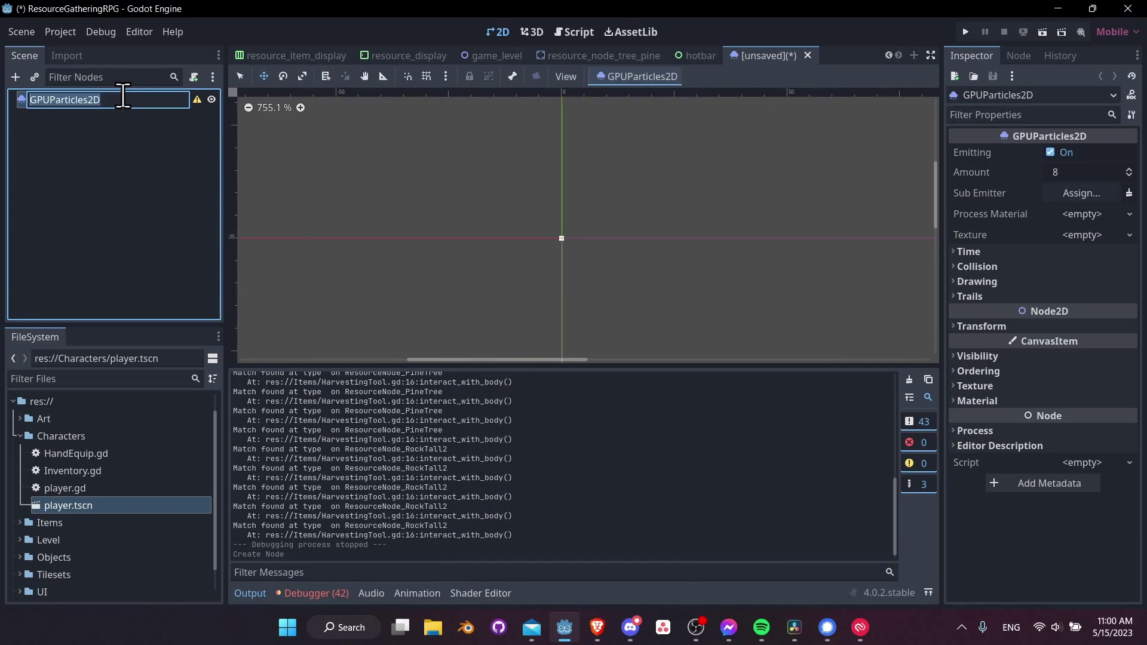
text(DepletedRes)
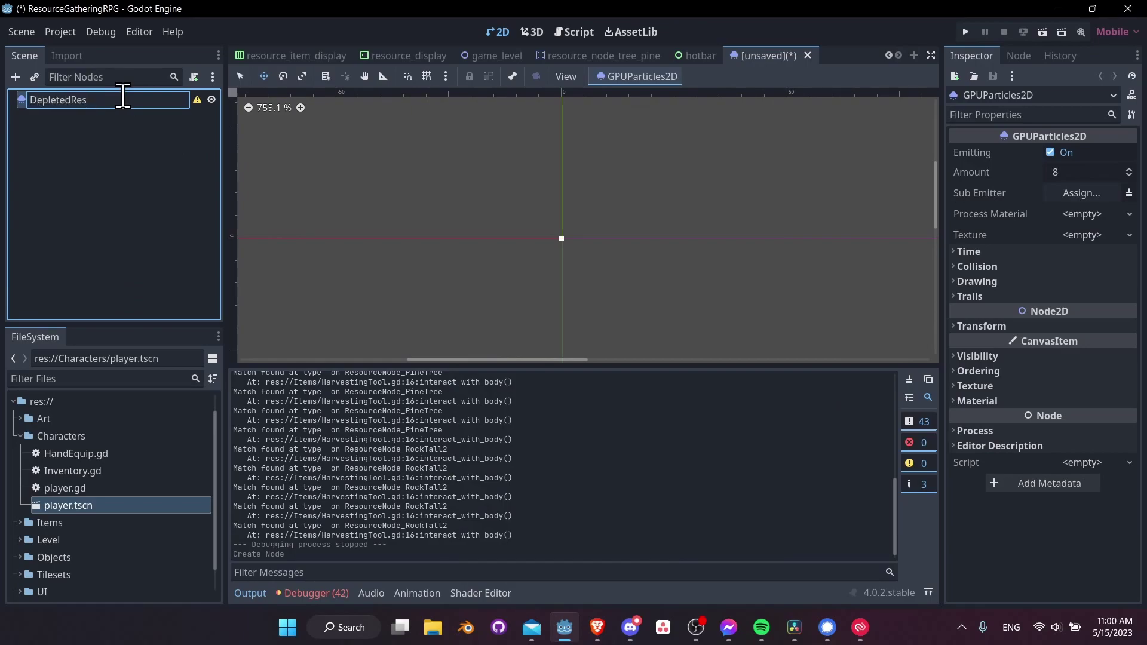
text(ourcesExpl)
key(Return)
double_click(123, 97)
text(osion)
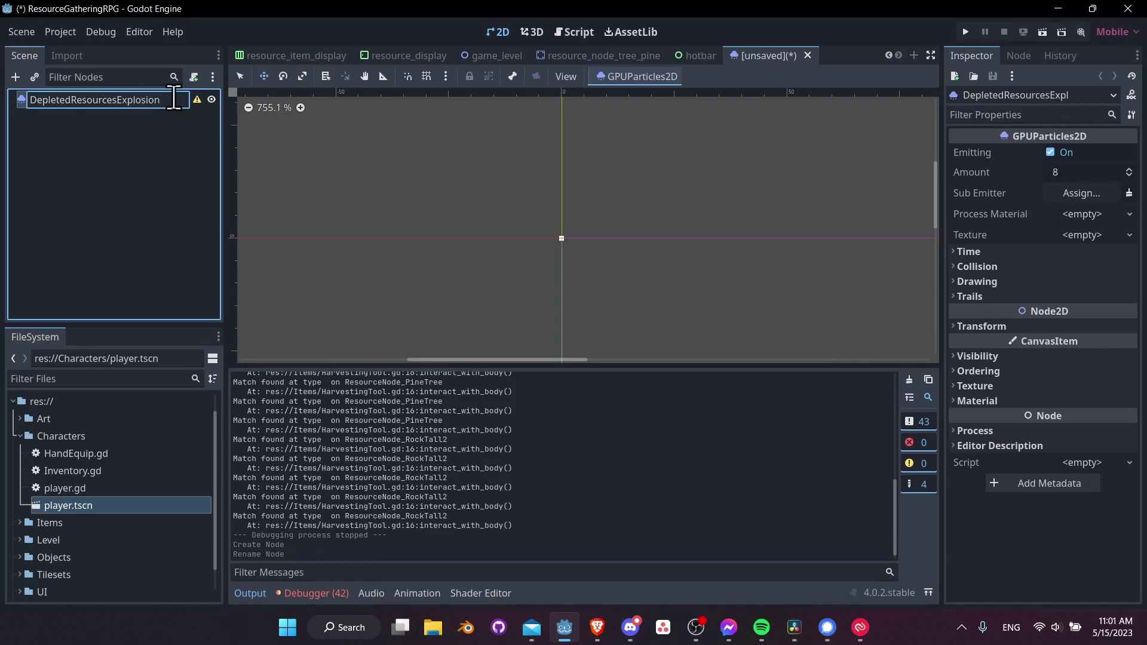
key(Return)
click(206, 136)
mouse_move(197, 105)
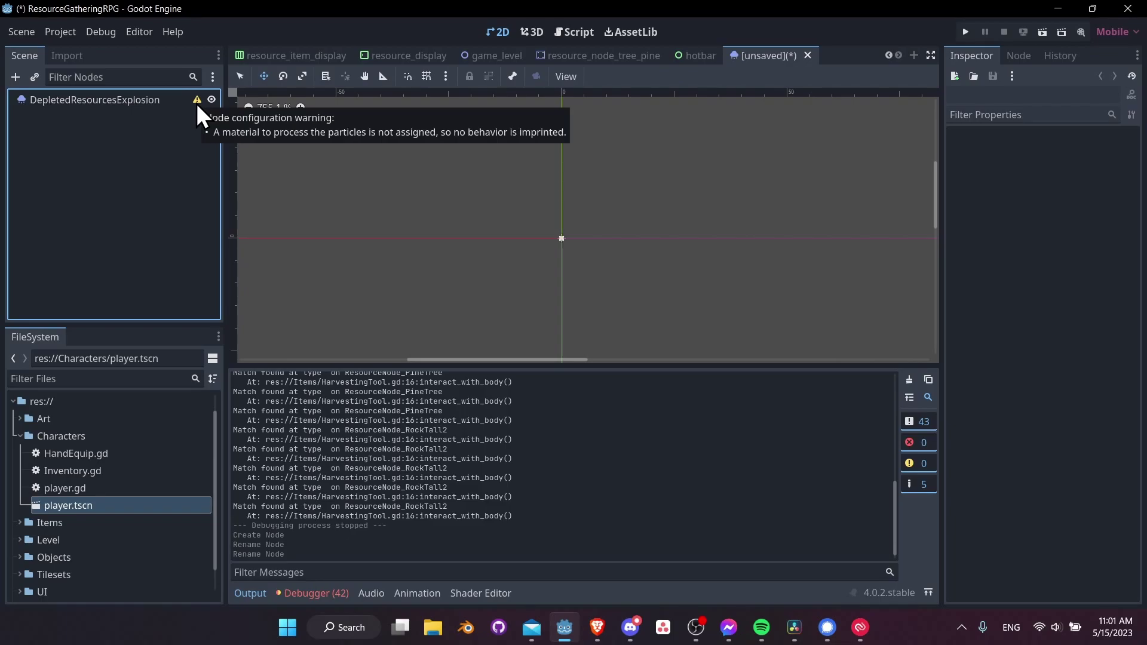
Assign a New CanvasTexture to DepletedResourcesExplosion's Texture property and expand it
click(151, 100)
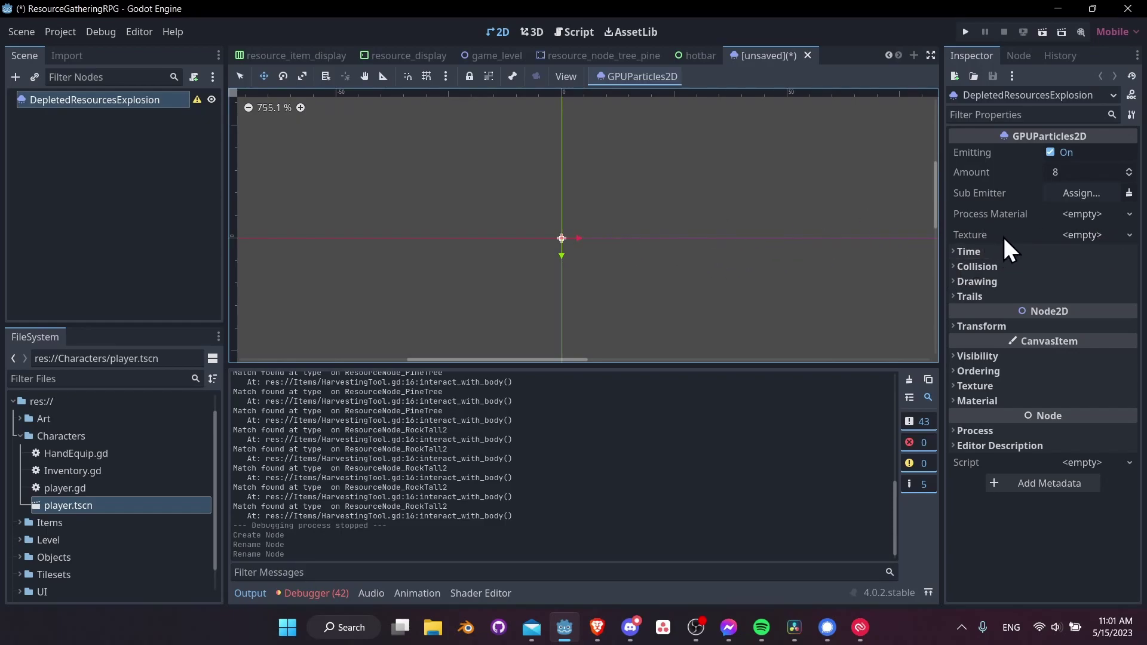
scroll(566, 229, up, 4)
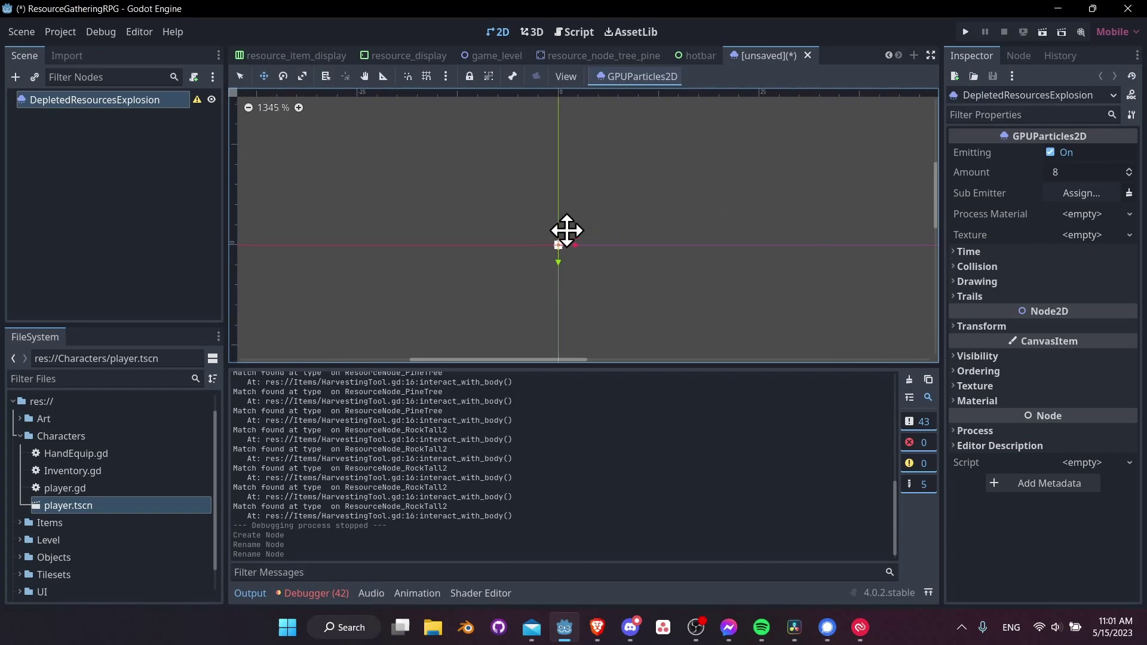
click(1129, 235)
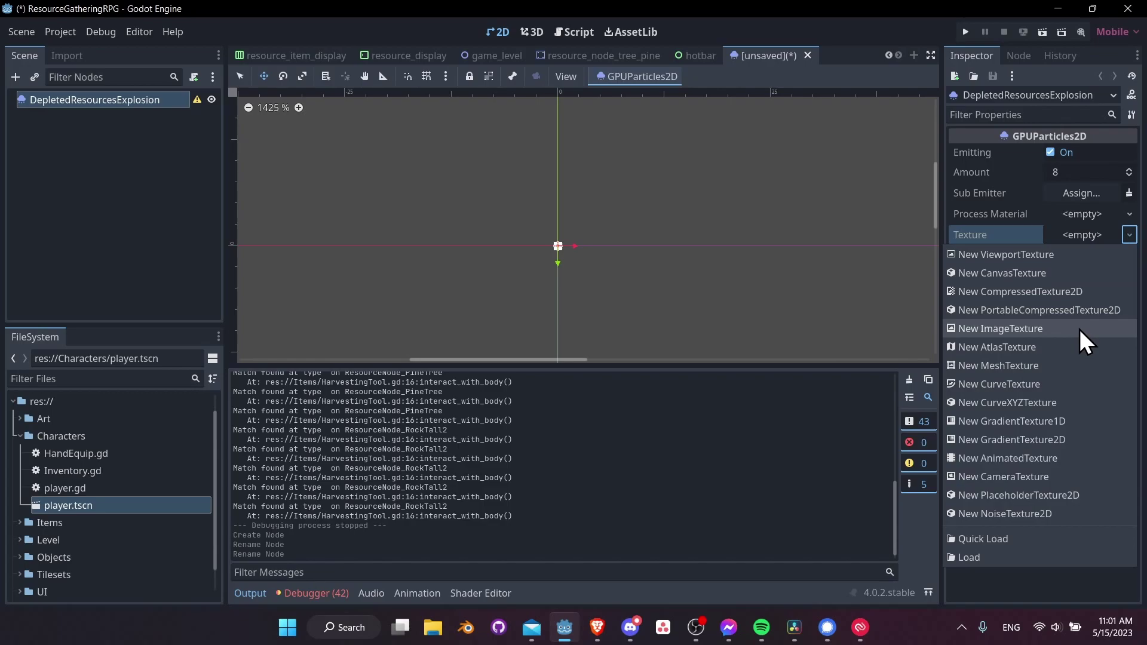
click(1097, 270)
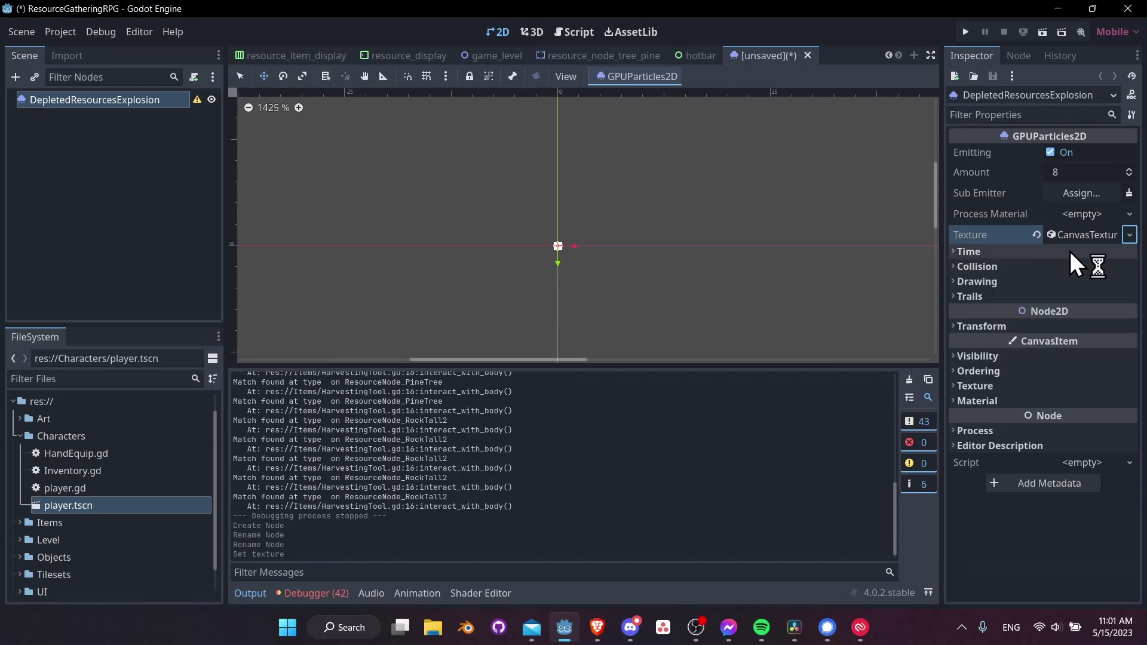
scroll(555, 244, up, 8)
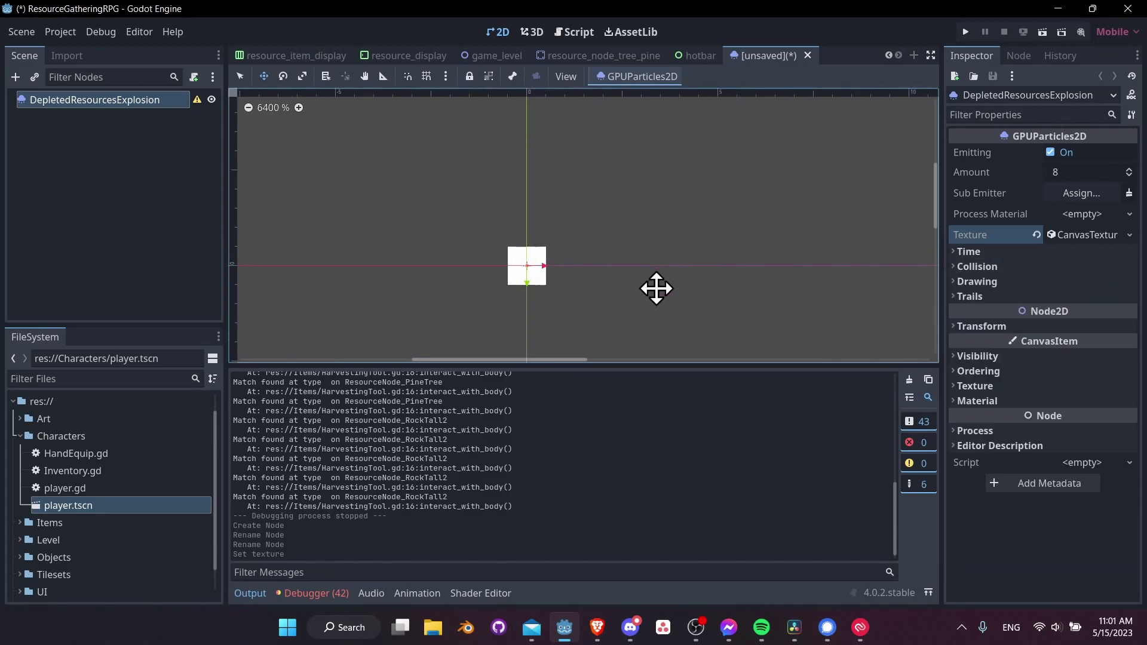
click(1092, 233)
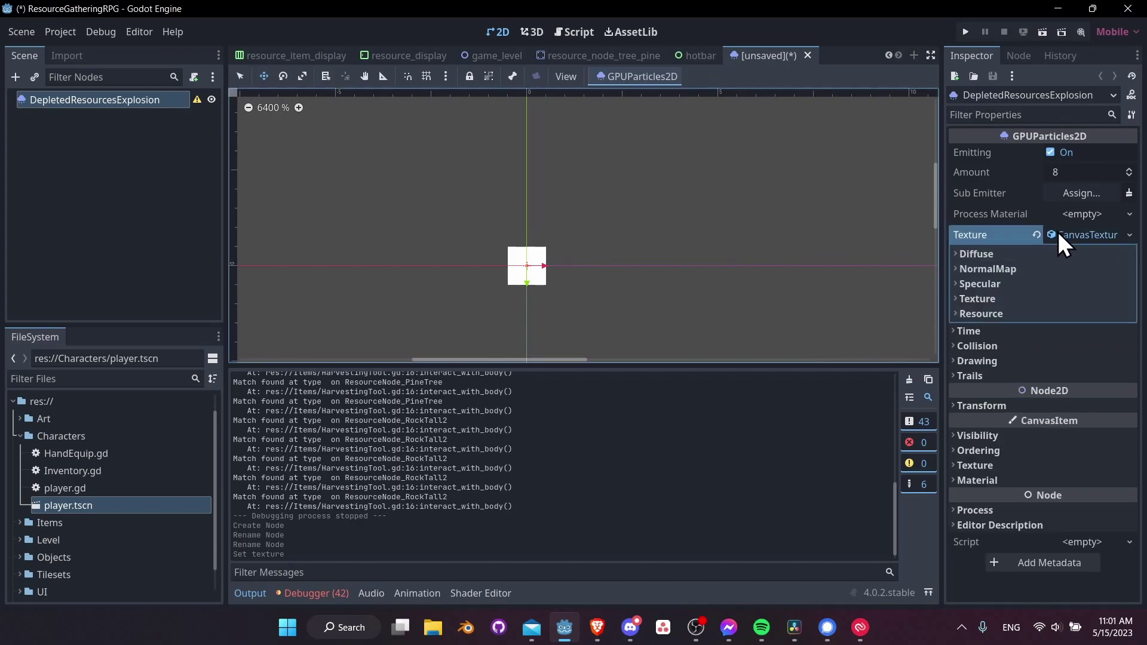
Tint the particles' Self Modulate colour magenta under Visibility, then close the colour picker
click(1052, 435)
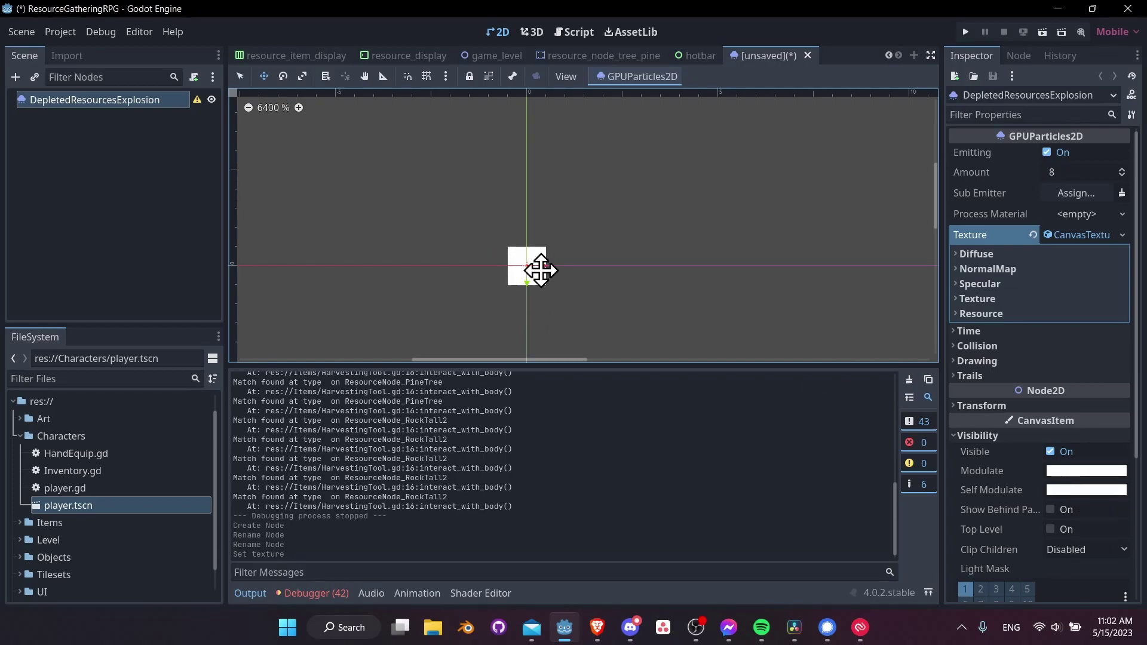
mouse_move(1059, 469)
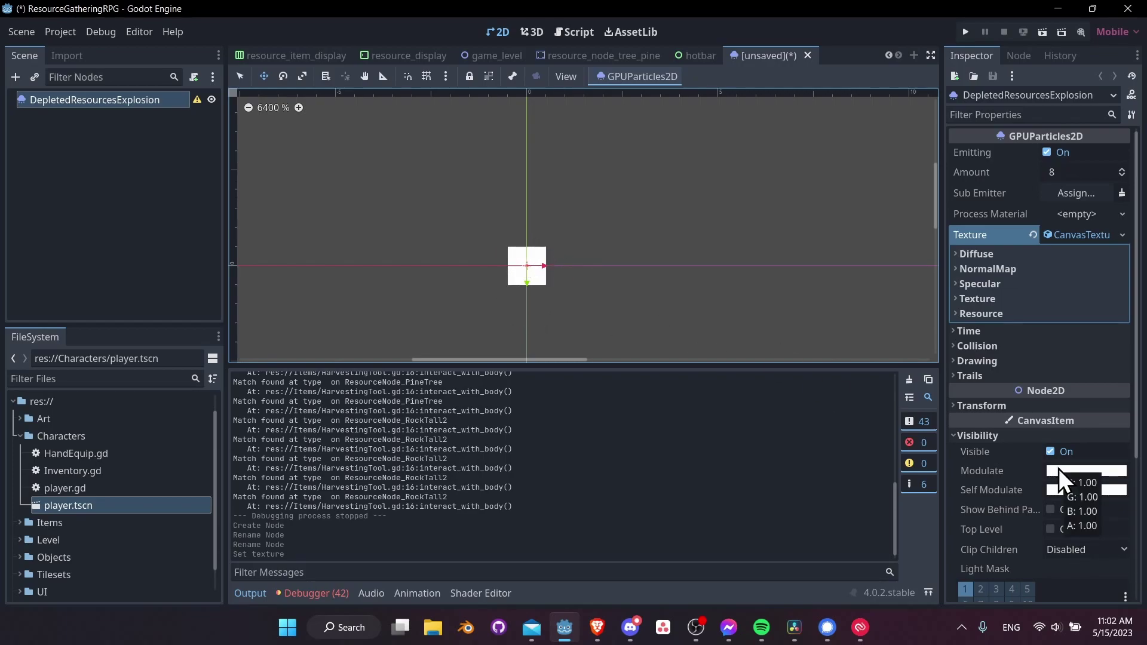
click(1069, 491)
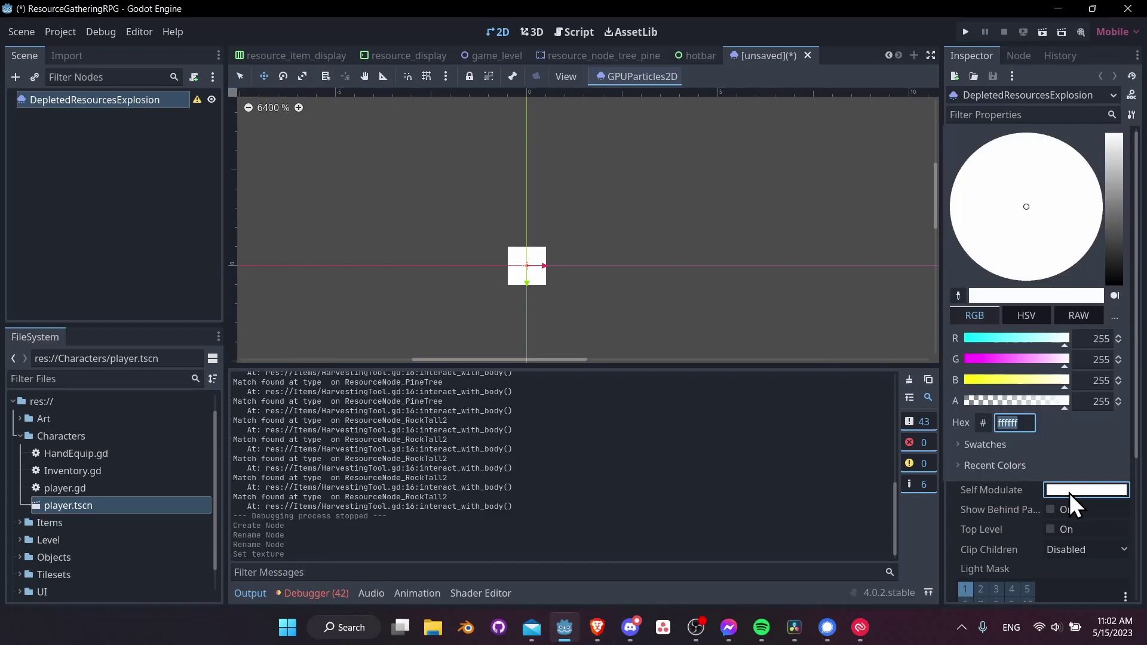
drag(1033, 358, 1087, 357)
click(1069, 572)
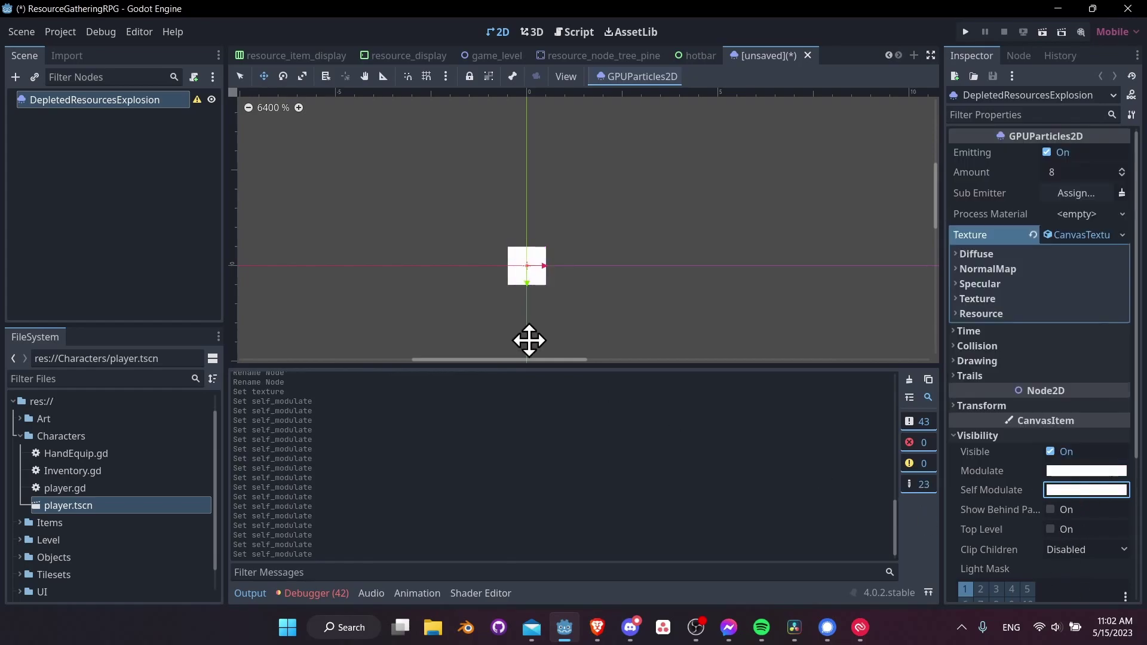
scroll(518, 274, down, 1)
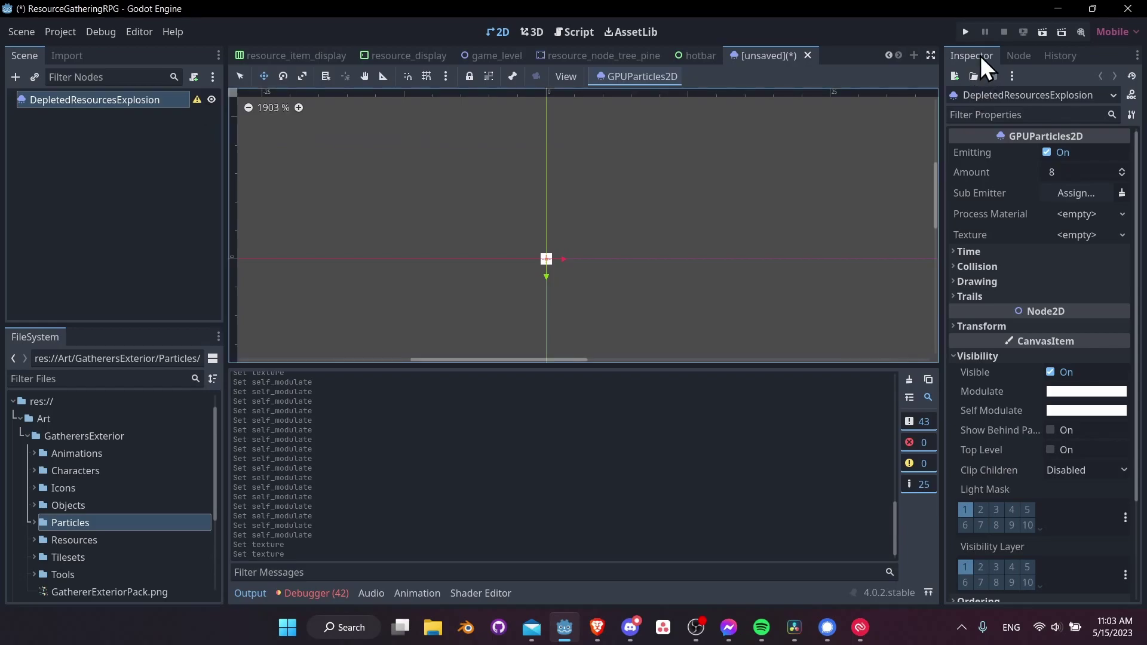
Assign a New ParticleProcessMaterial as the Process Material and expand its settings
click(1121, 214)
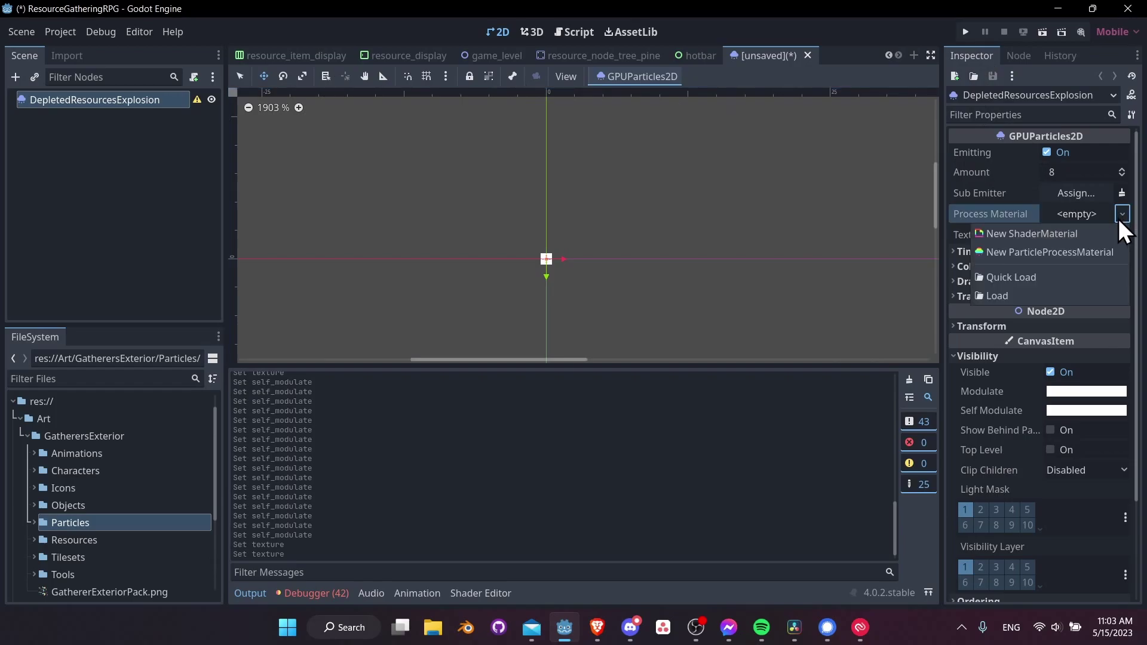
click(1053, 256)
scroll(824, 292, down, 1)
middle_drag(691, 305, 603, 228)
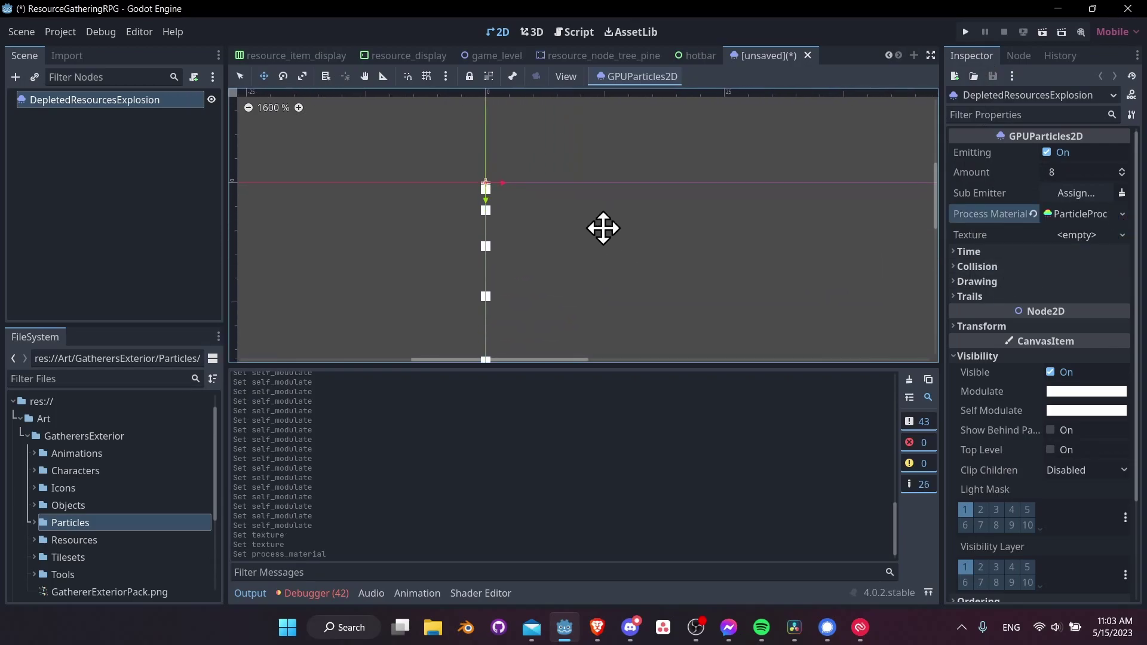
scroll(603, 230, down, 8)
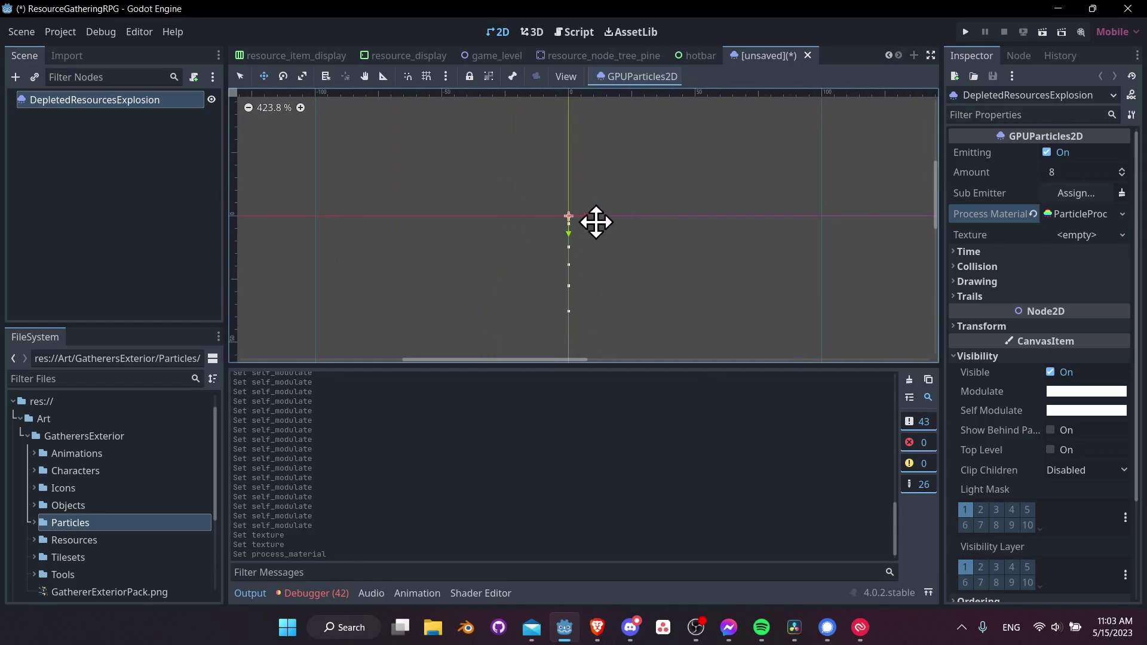
click(1064, 213)
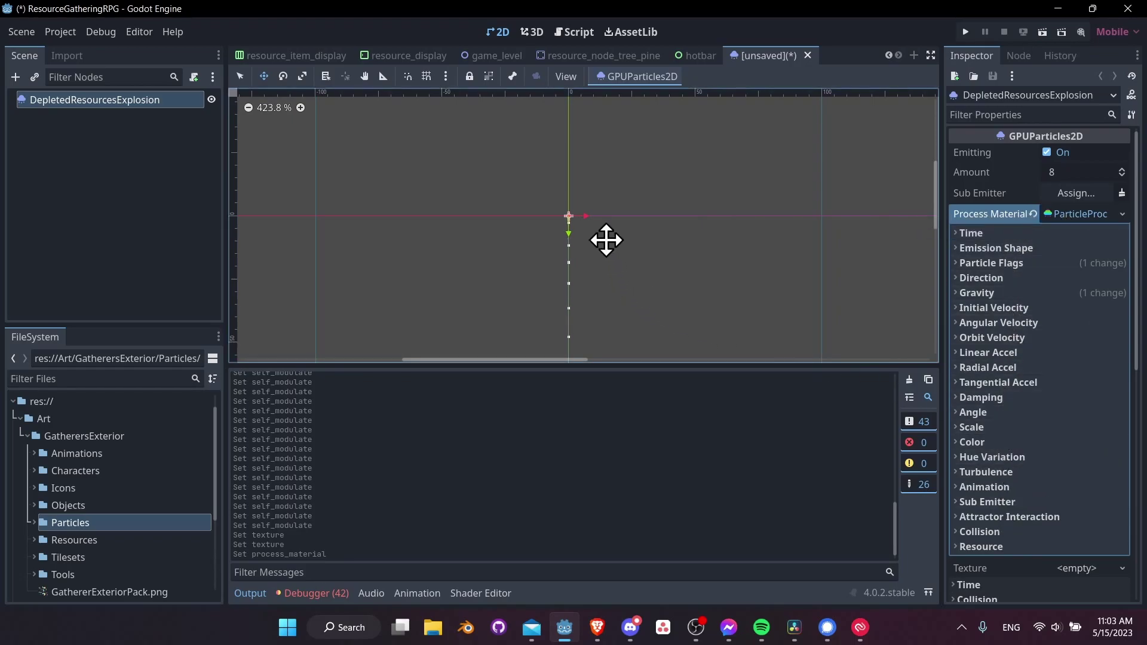
Change the process material's Gravity y from 98 to 0, giving gravity 0, 0, 0
click(987, 293)
click(1056, 327)
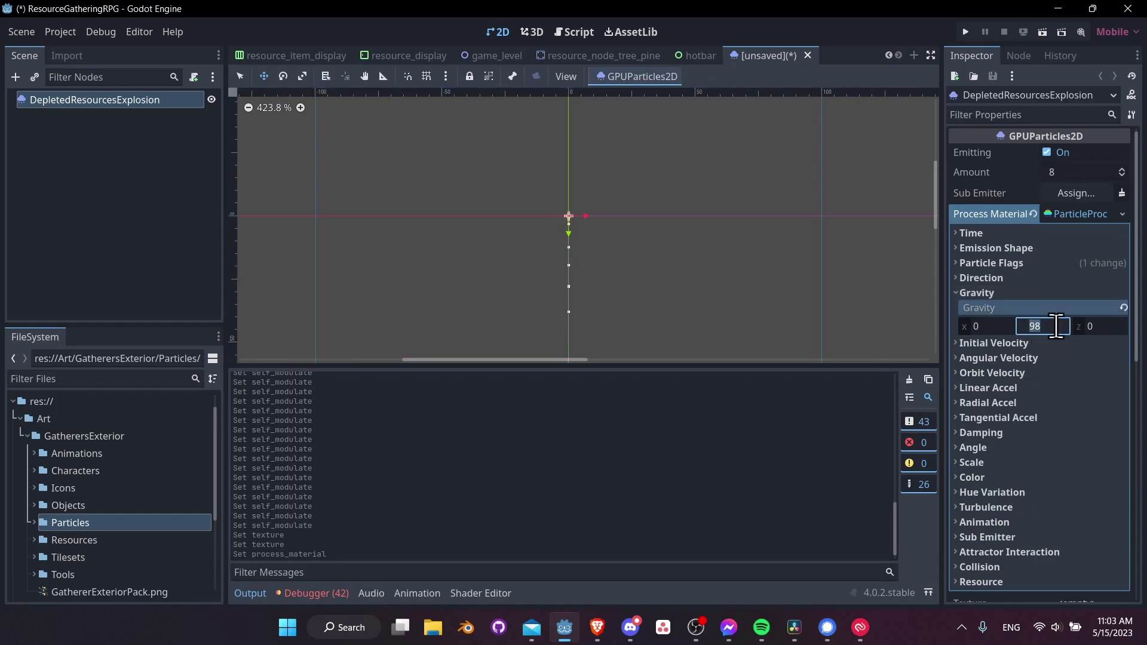
text(0)
key(Return)
scroll(597, 227, up, 6)
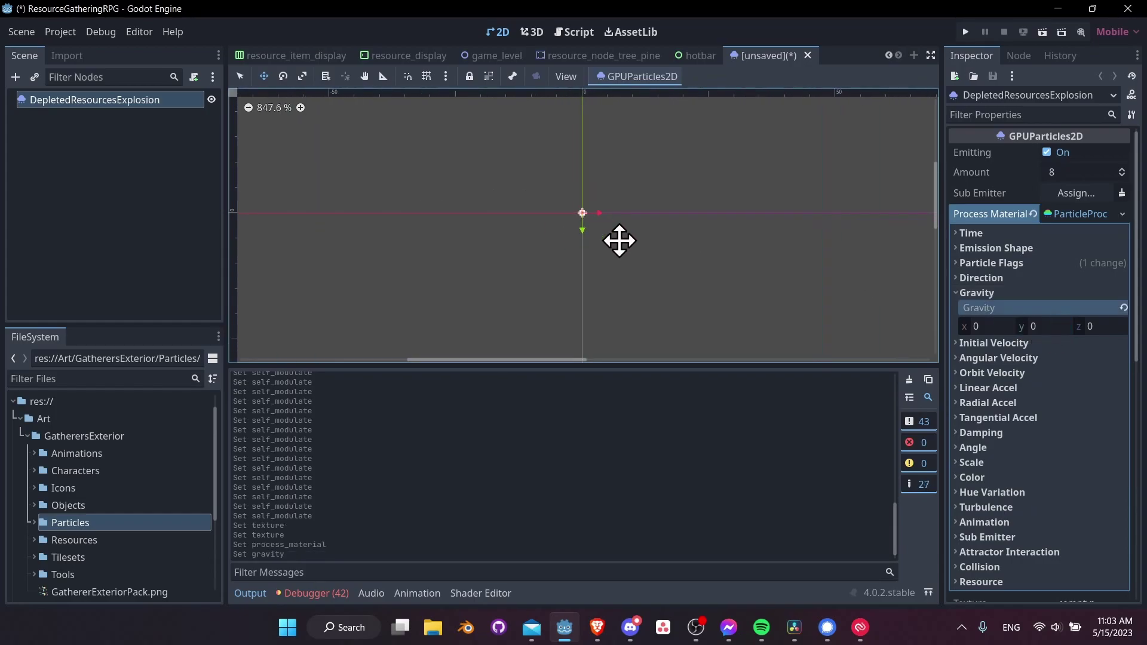
middle_drag(605, 205, 578, 243)
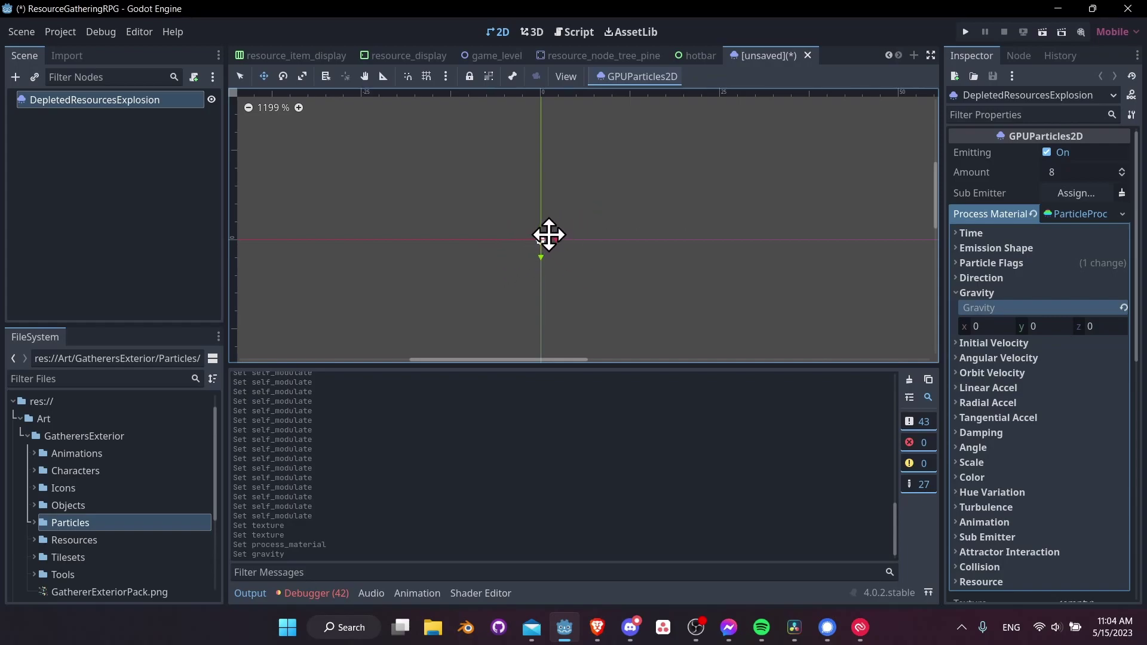
scroll(550, 221, up, 1)
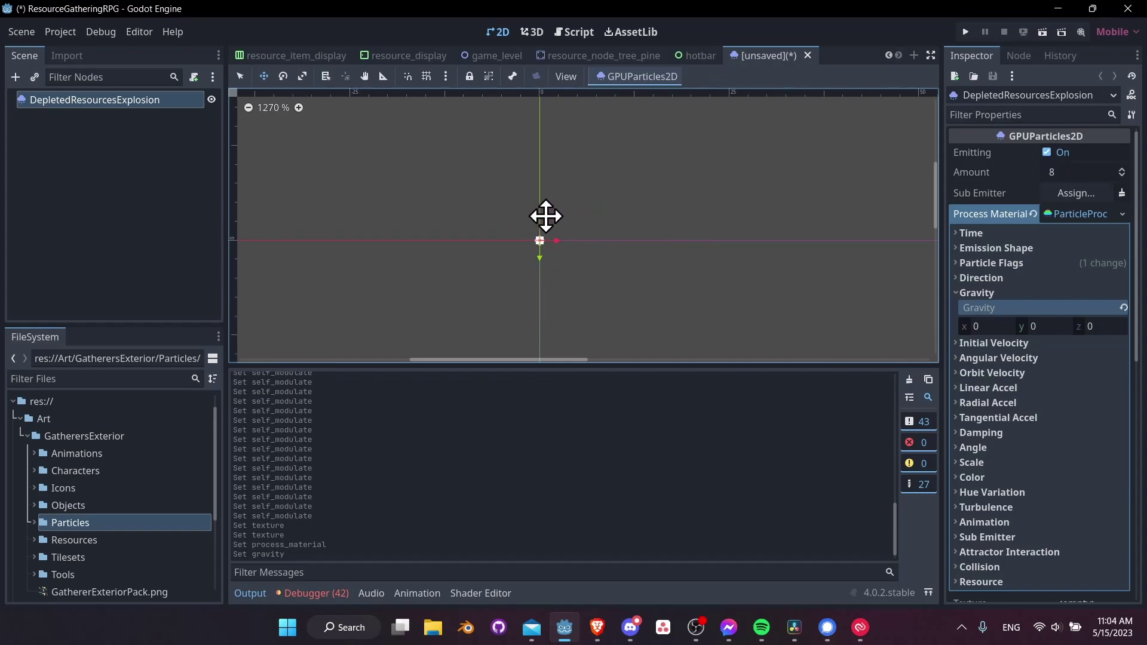
Expand Emission Shape and review the Shape dropdown options, keeping it at Point
click(996, 248)
scroll(604, 237, down, 3)
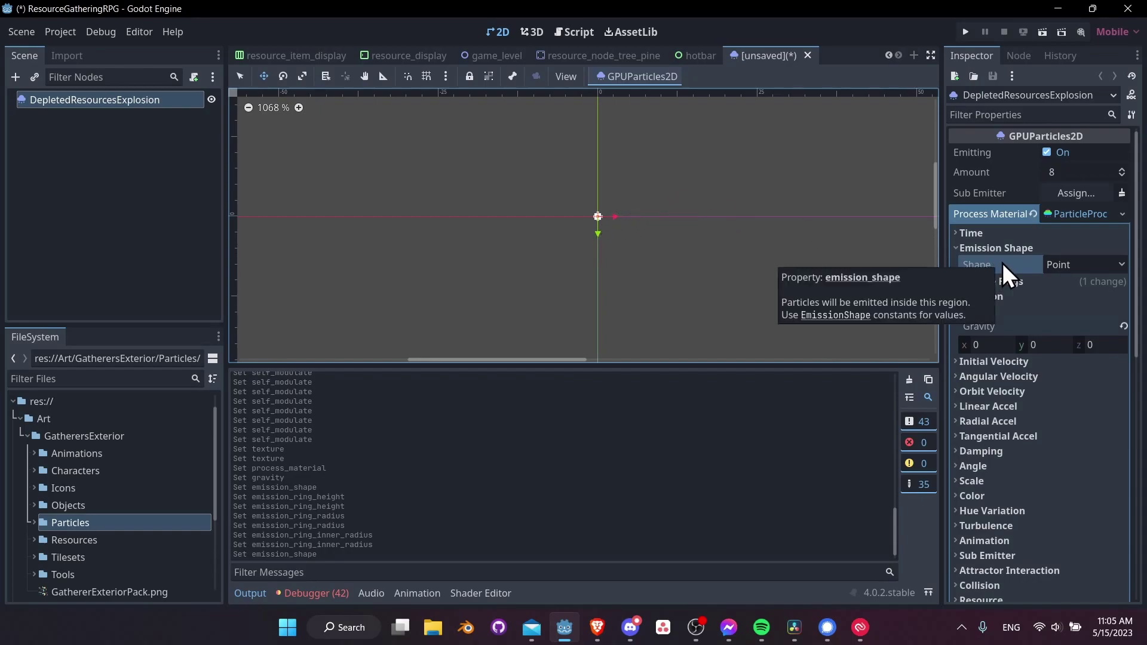
click(1065, 263)
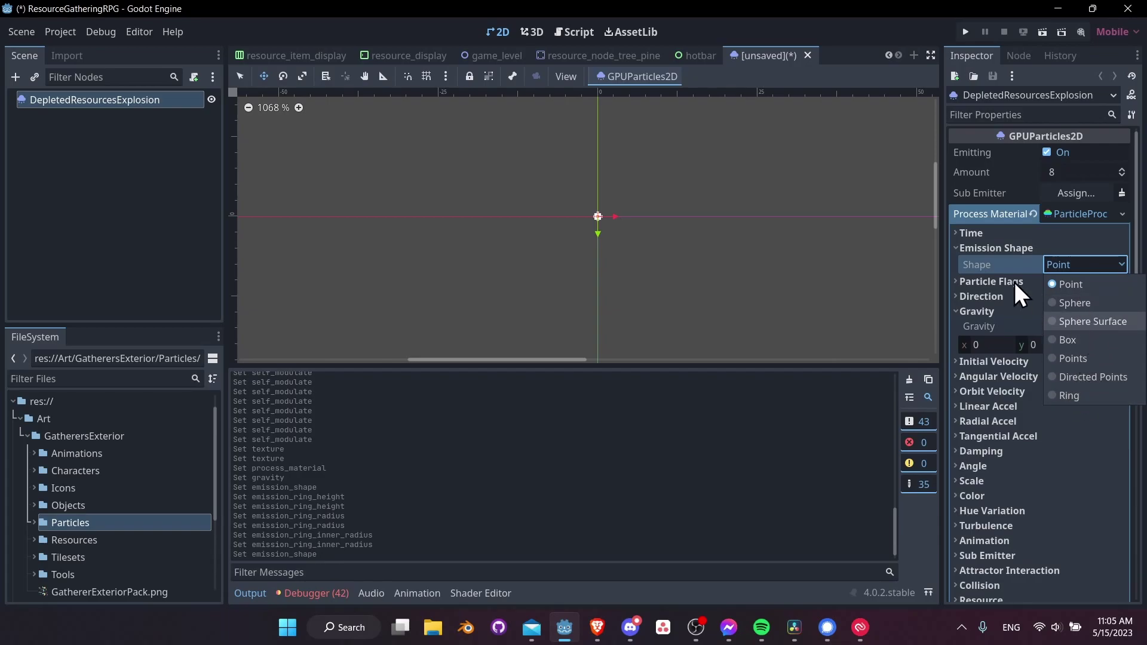
scroll(436, 269, down, 1)
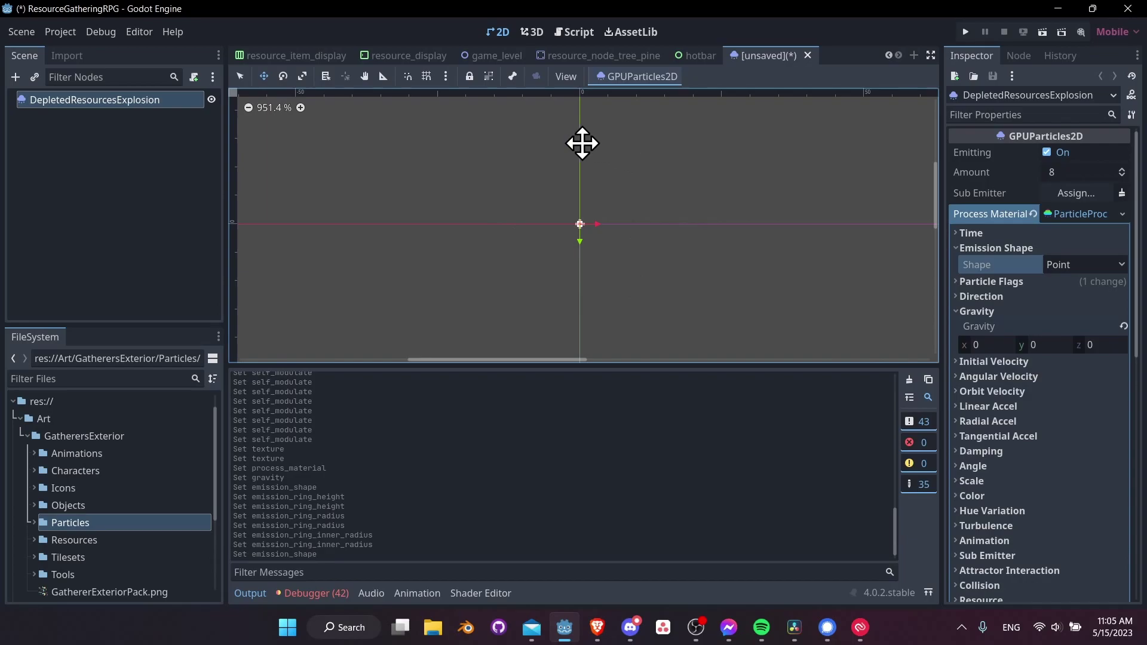
click(1048, 264)
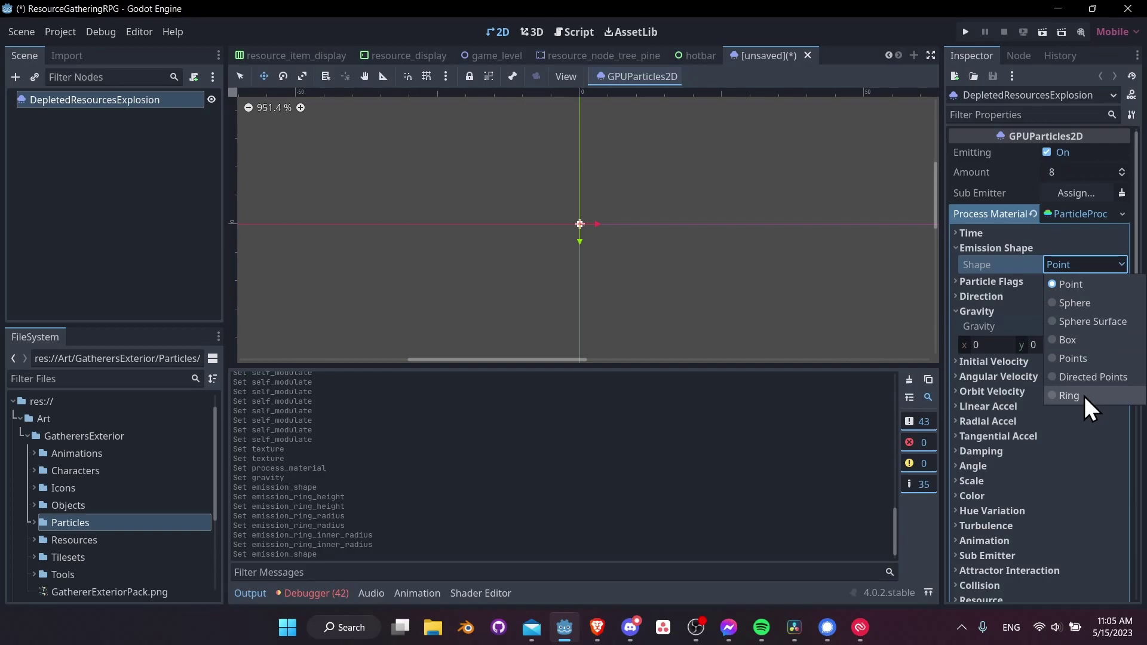
click(1078, 284)
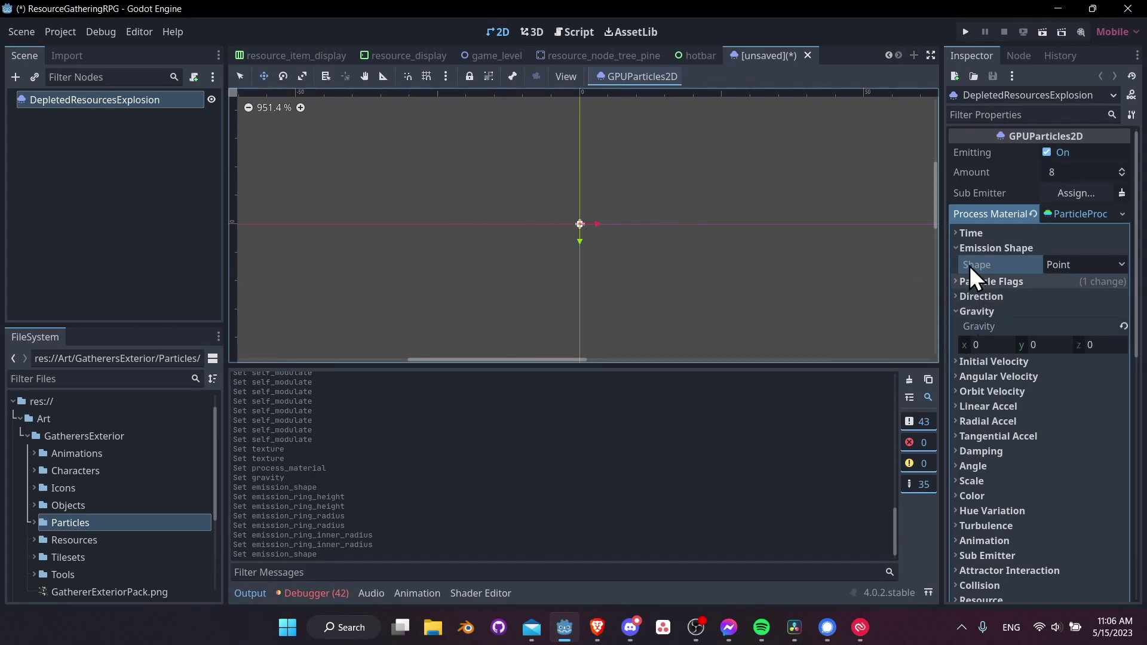
Set Initial Velocity min and max to 50
click(966, 248)
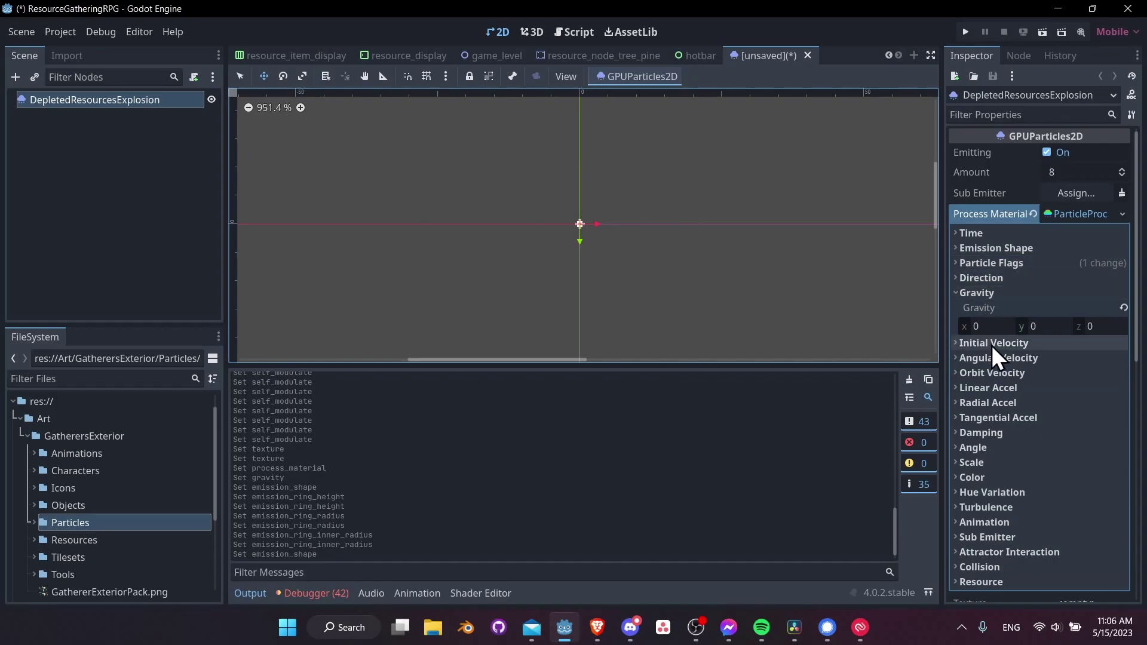
click(1009, 346)
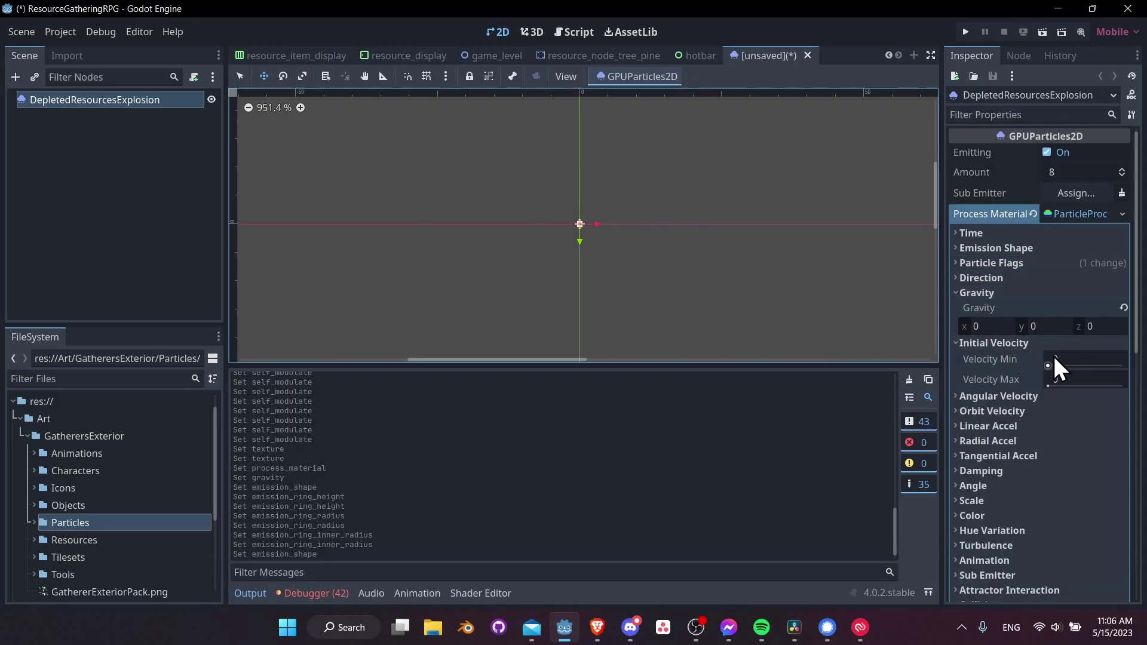
click(1079, 360)
text(50)
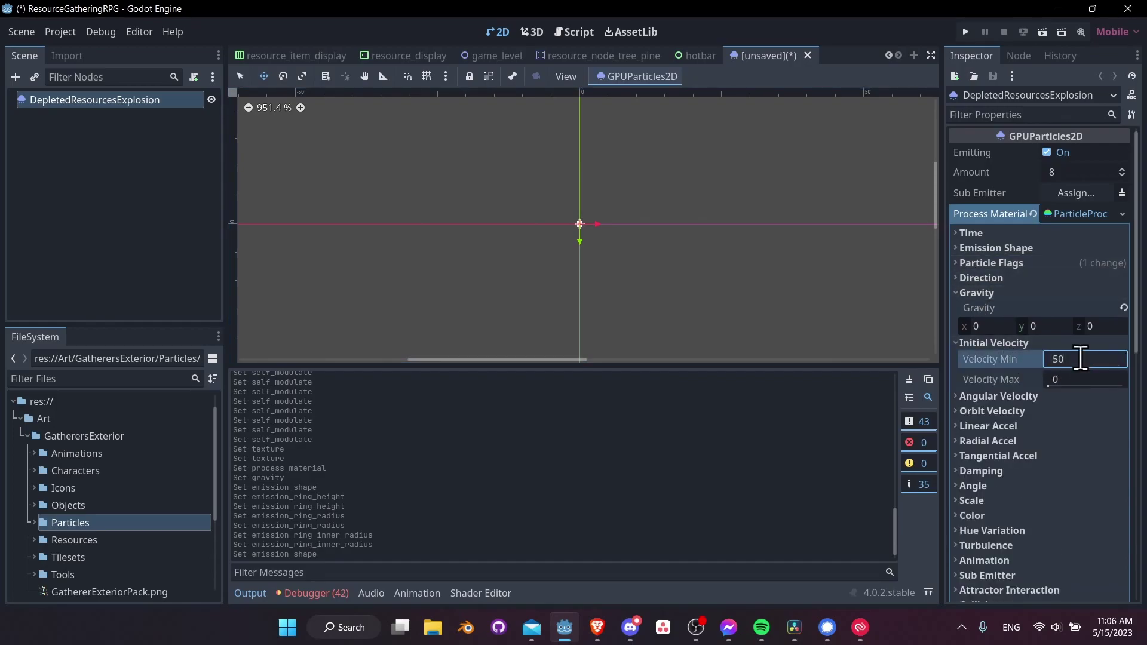
key(Tab)
key(Return)
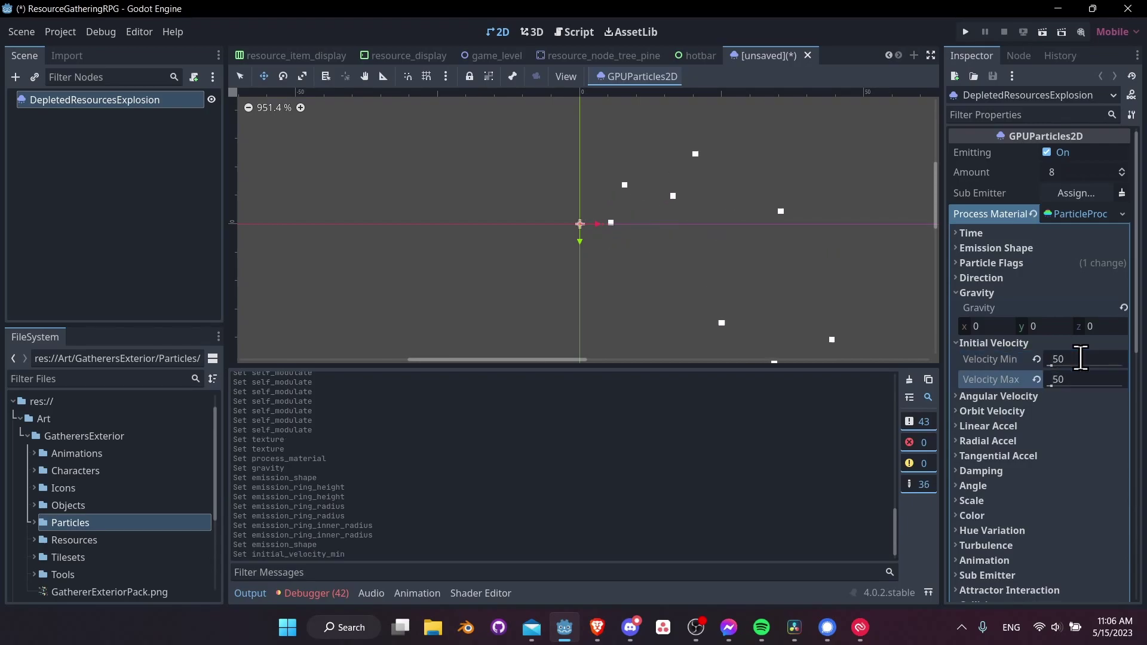
scroll(806, 278, down, 1)
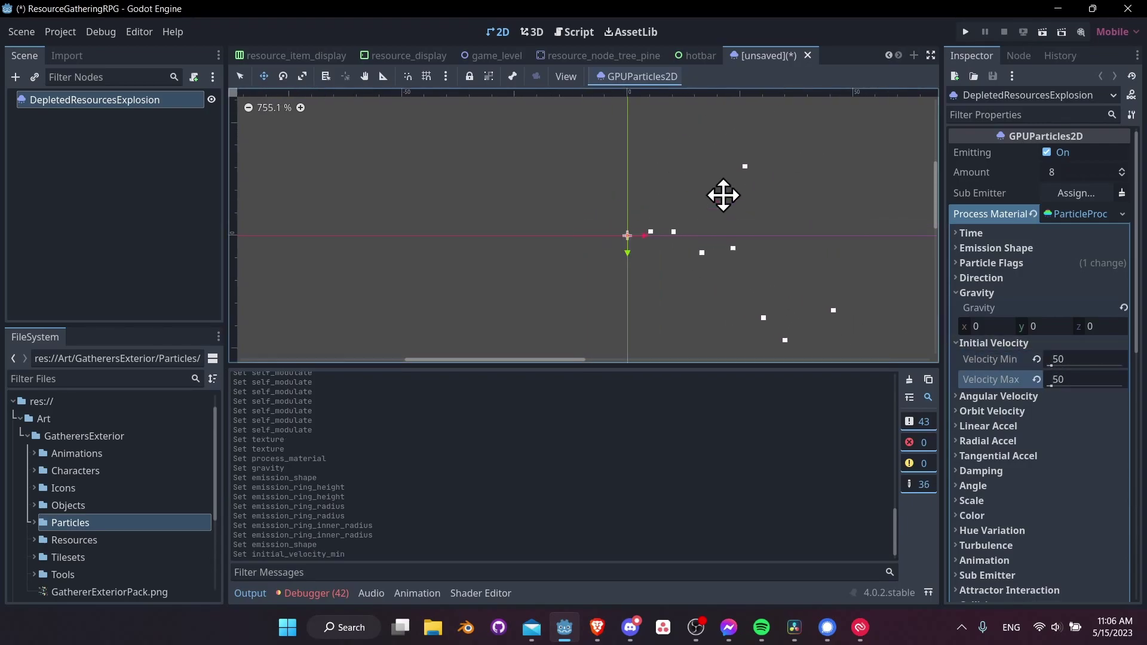
middle_drag(632, 255, 546, 257)
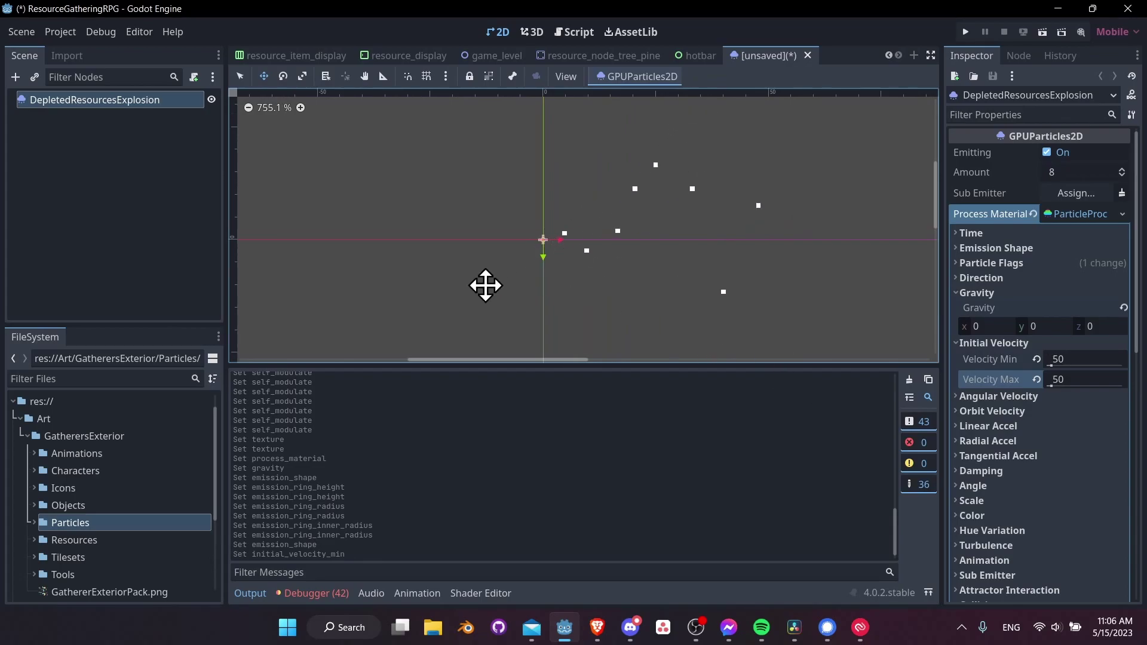
Enter 360 into Direction's Spread, which clamps to 180°
click(1006, 276)
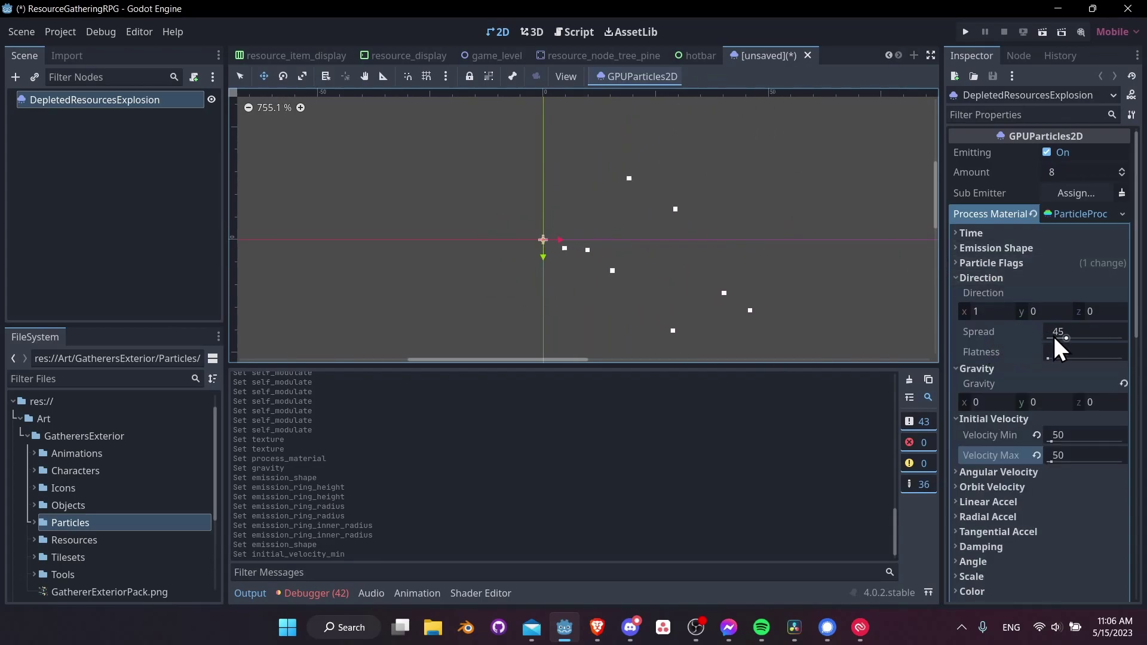
scroll(603, 296, down, 1)
middle_drag(556, 302, 572, 282)
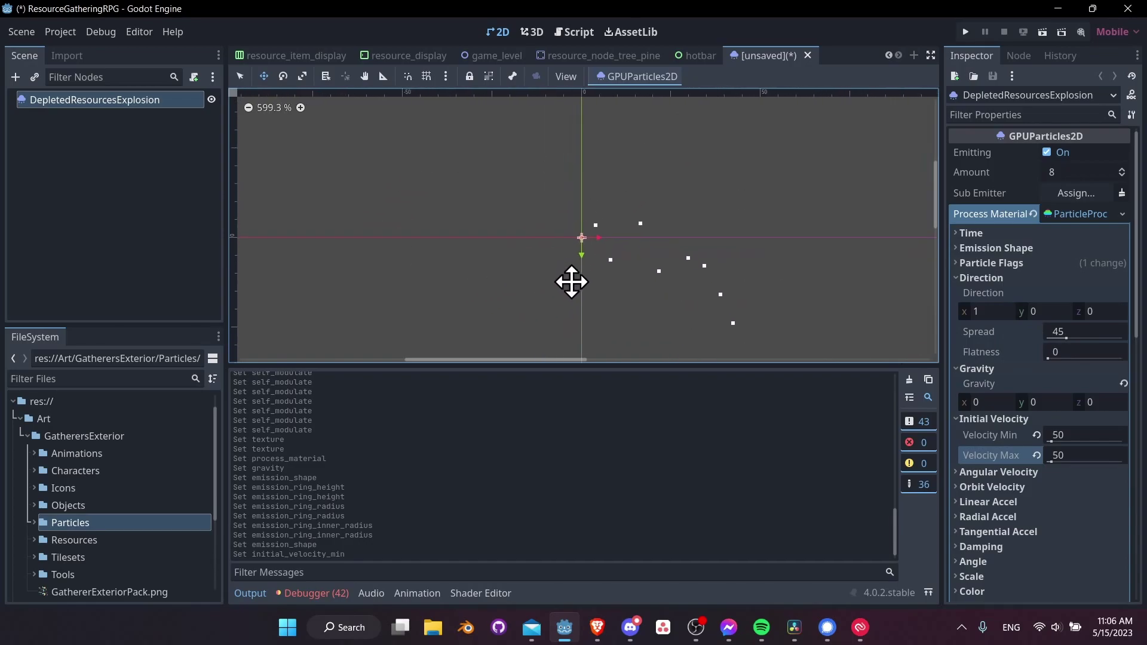
click(1095, 333)
text(360)
key(Return)
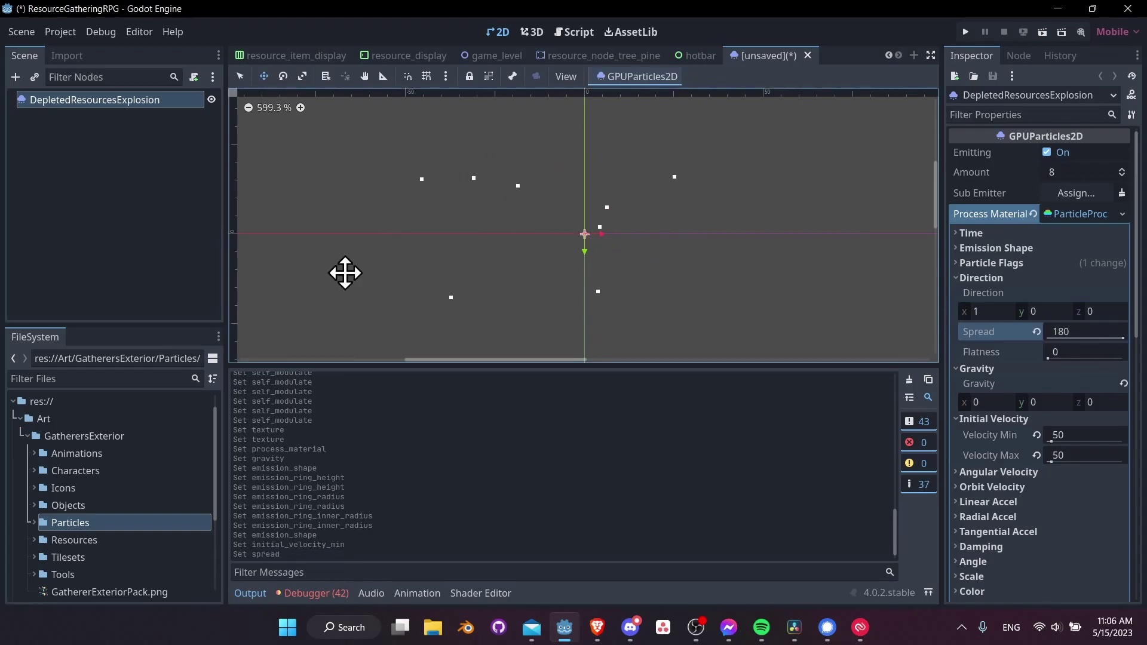
middle_drag(588, 236, 622, 235)
scroll(677, 190, up, 1)
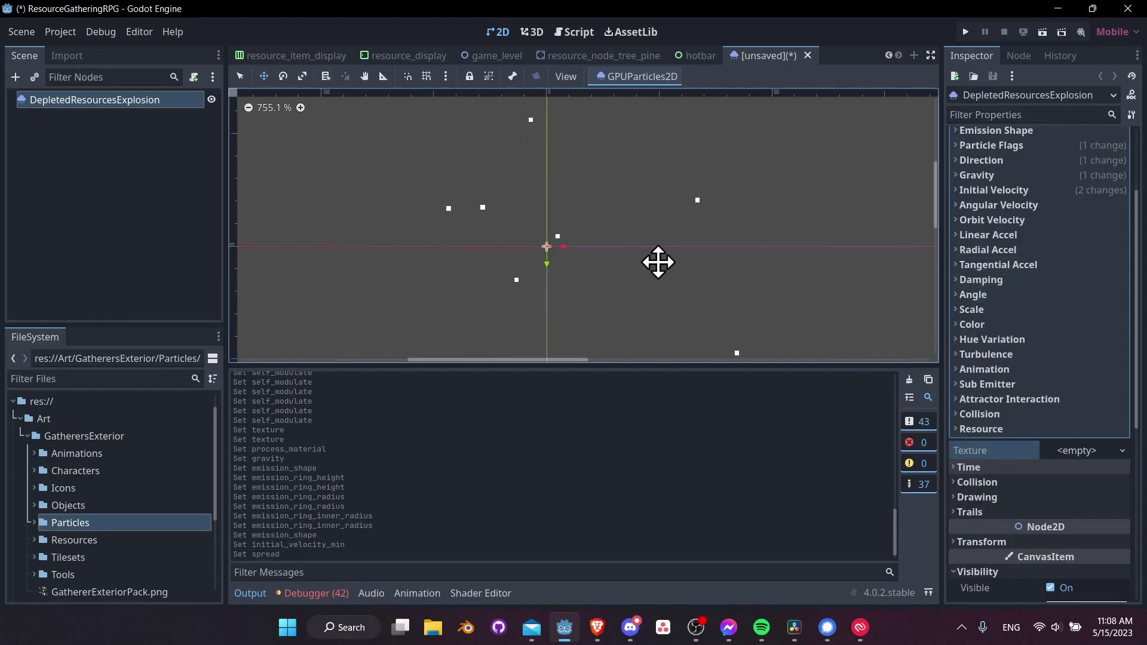
Filter properties for 'expl' and drag Explosiveness under Time from 0 to 1
scroll(801, 197, up, 1)
scroll(1023, 271, up, 2)
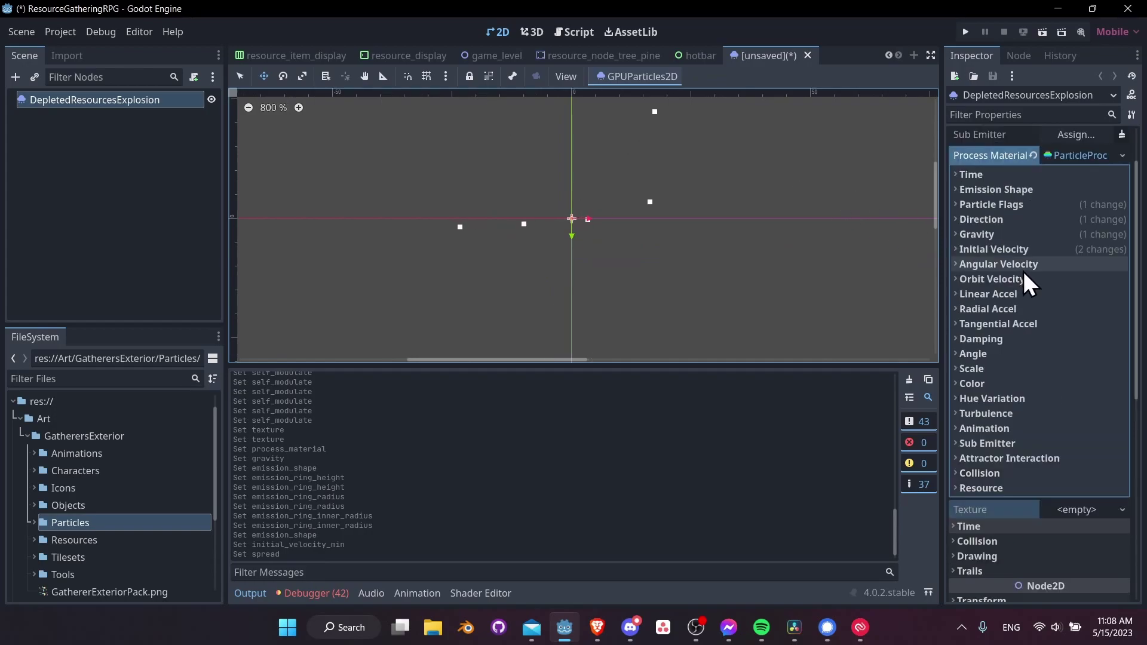
click(1047, 119)
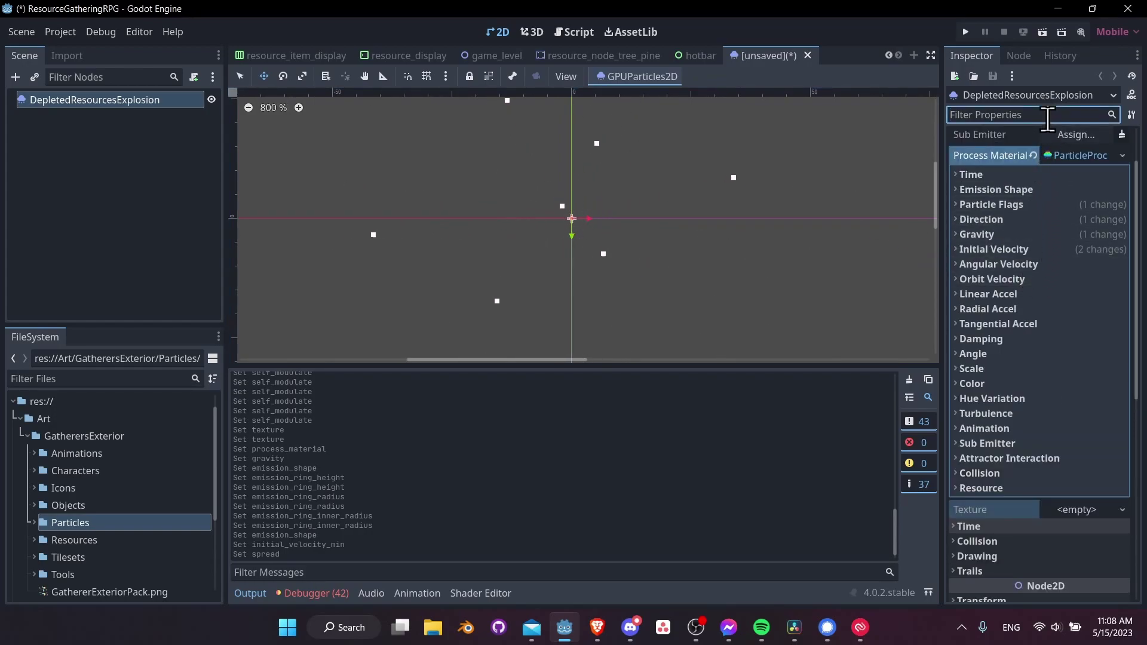
text(ex)
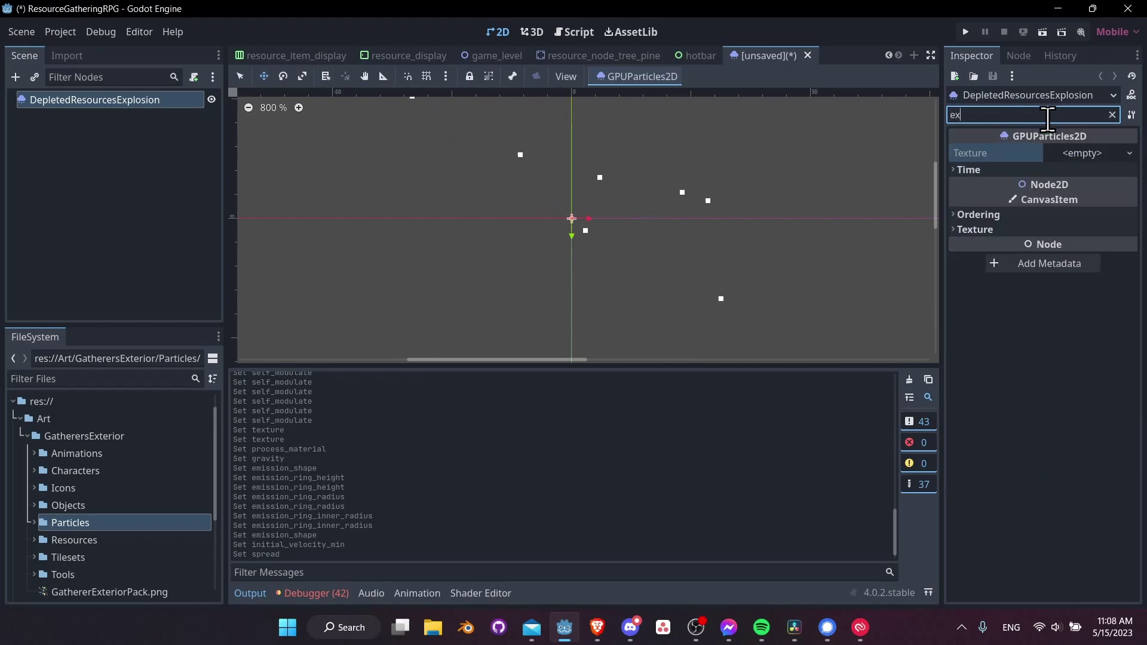
text(plosi)
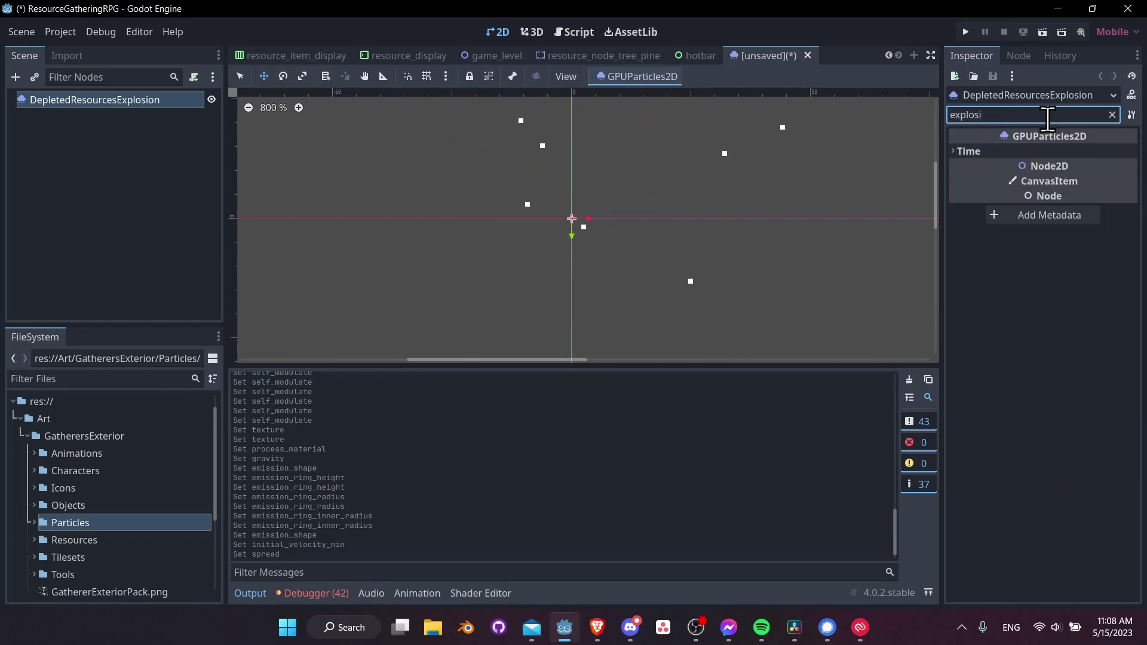
click(1052, 150)
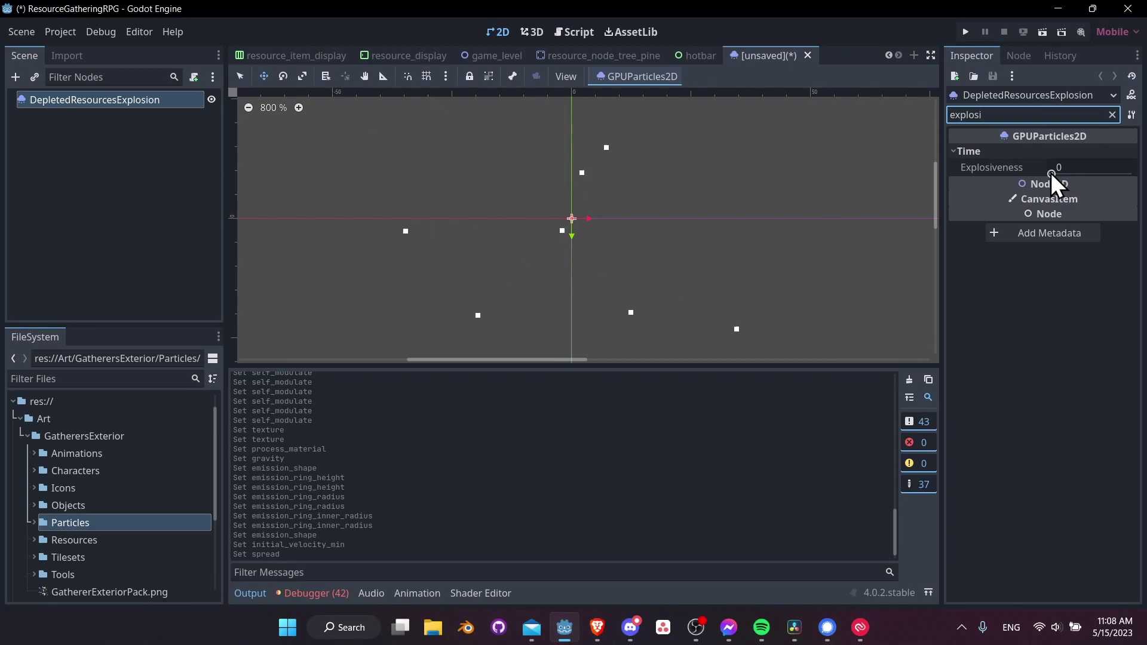
drag(1052, 172, 1142, 173)
scroll(657, 225, down, 1)
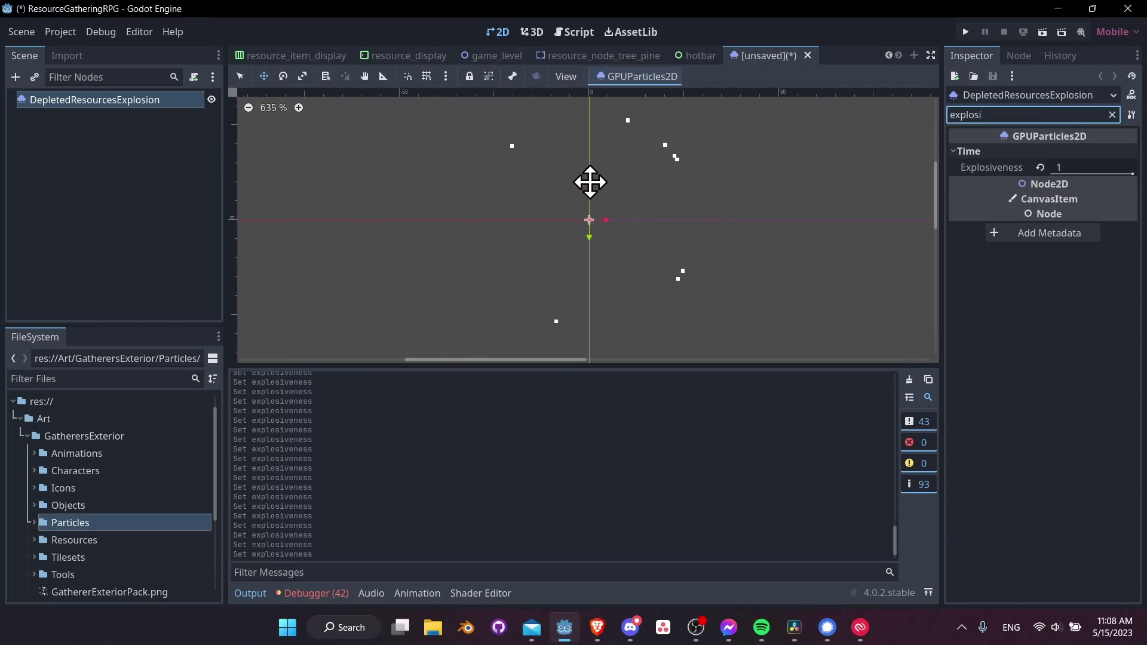